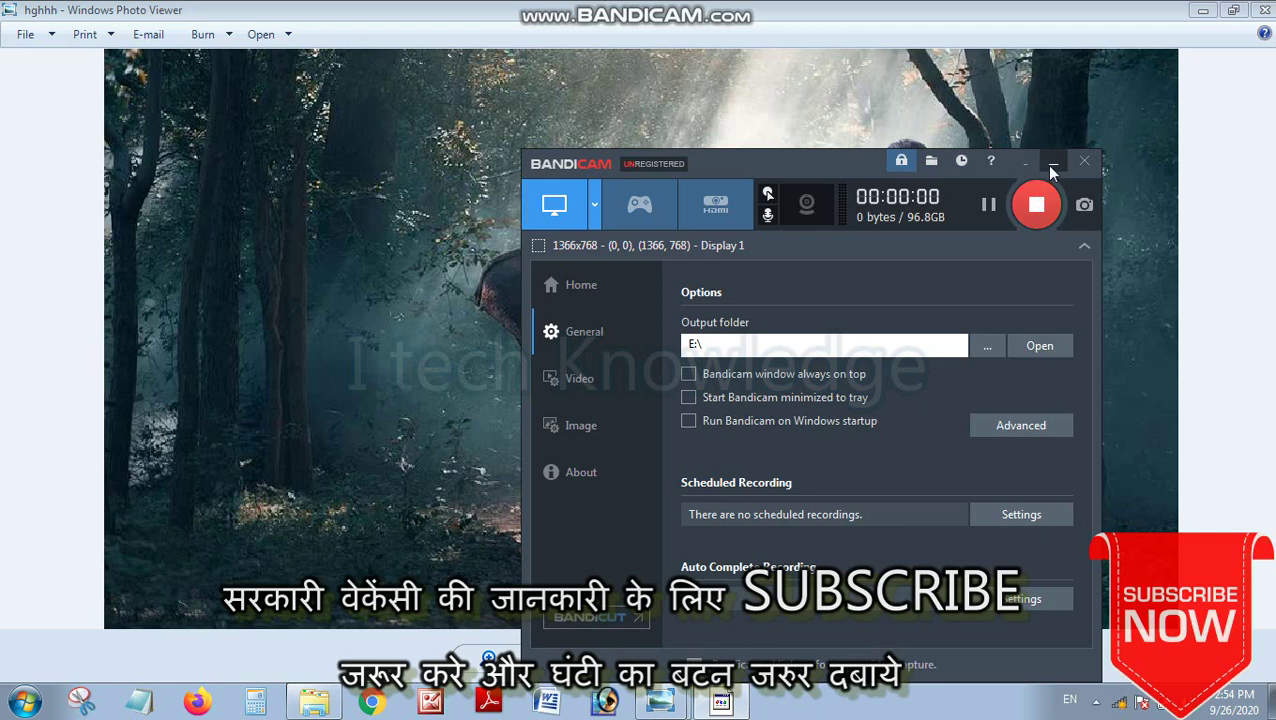
Minimize Bandicam to reveal the forest photo 'hghhh' with the elephant and standing man
click(1052, 162)
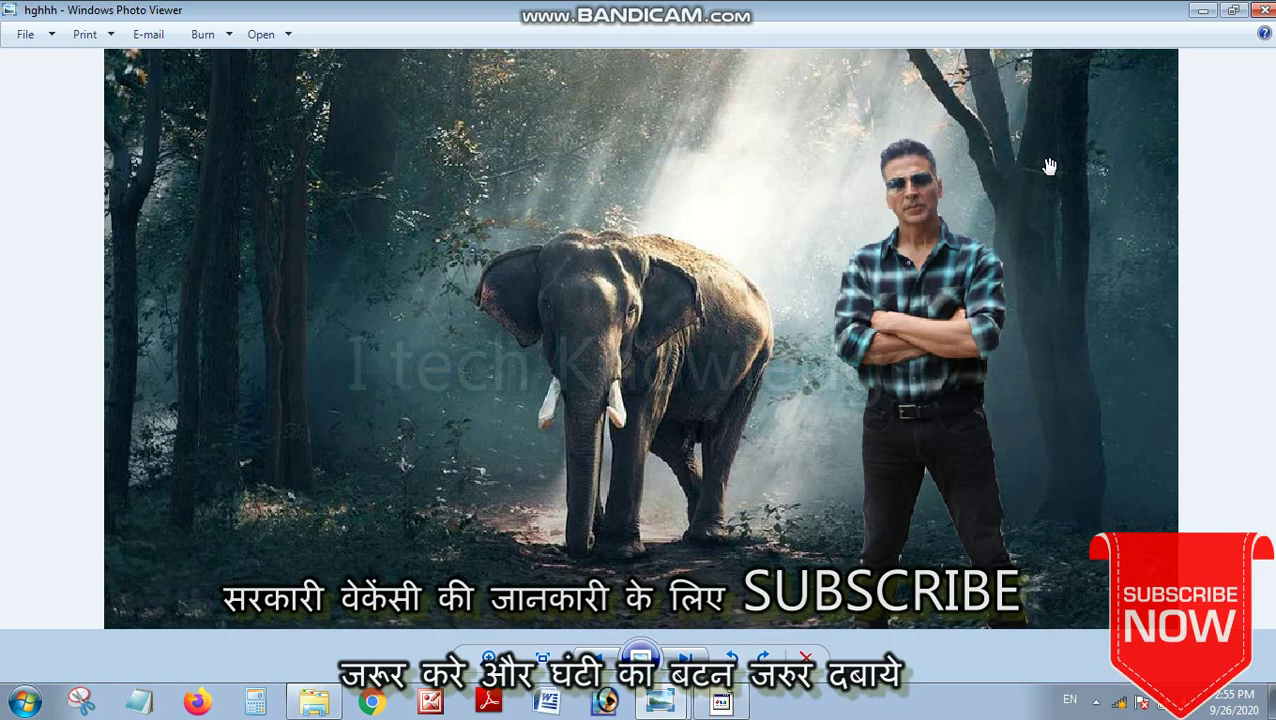
Minimize Photo Viewer and bring the empty Photoshop 7.0 workspace to the front
click(1203, 10)
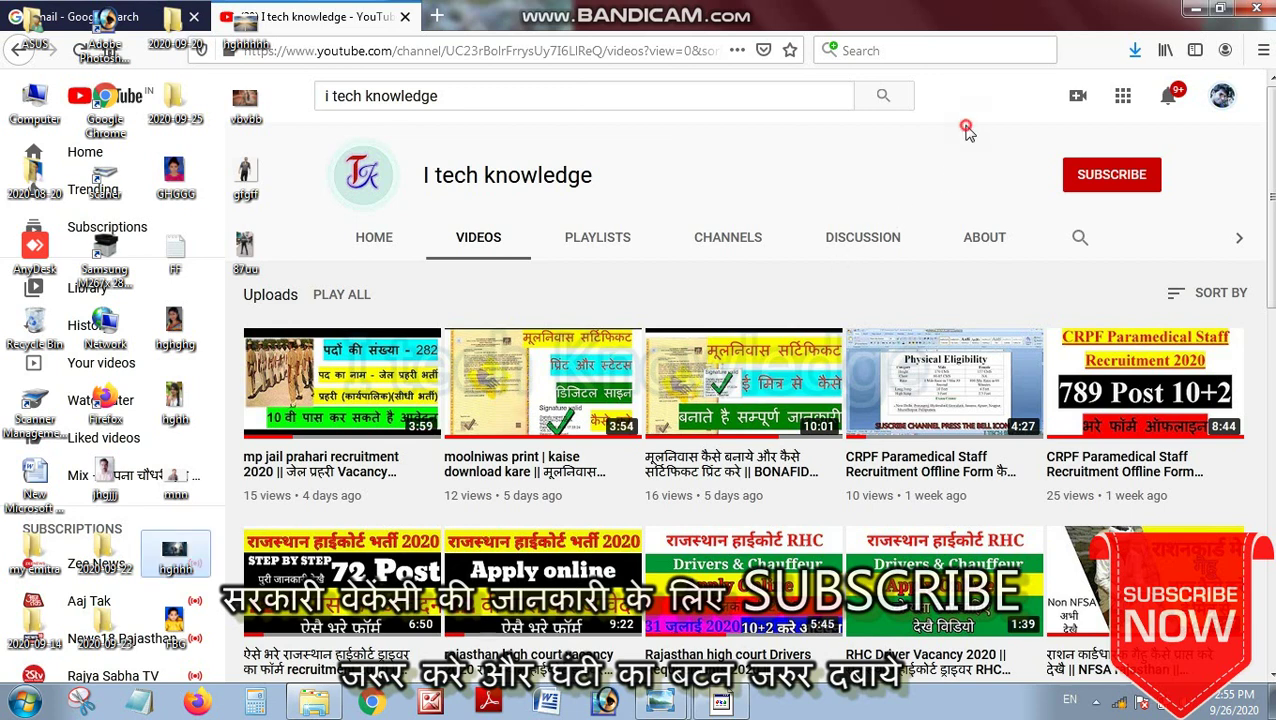
drag(966, 126, 1128, 284)
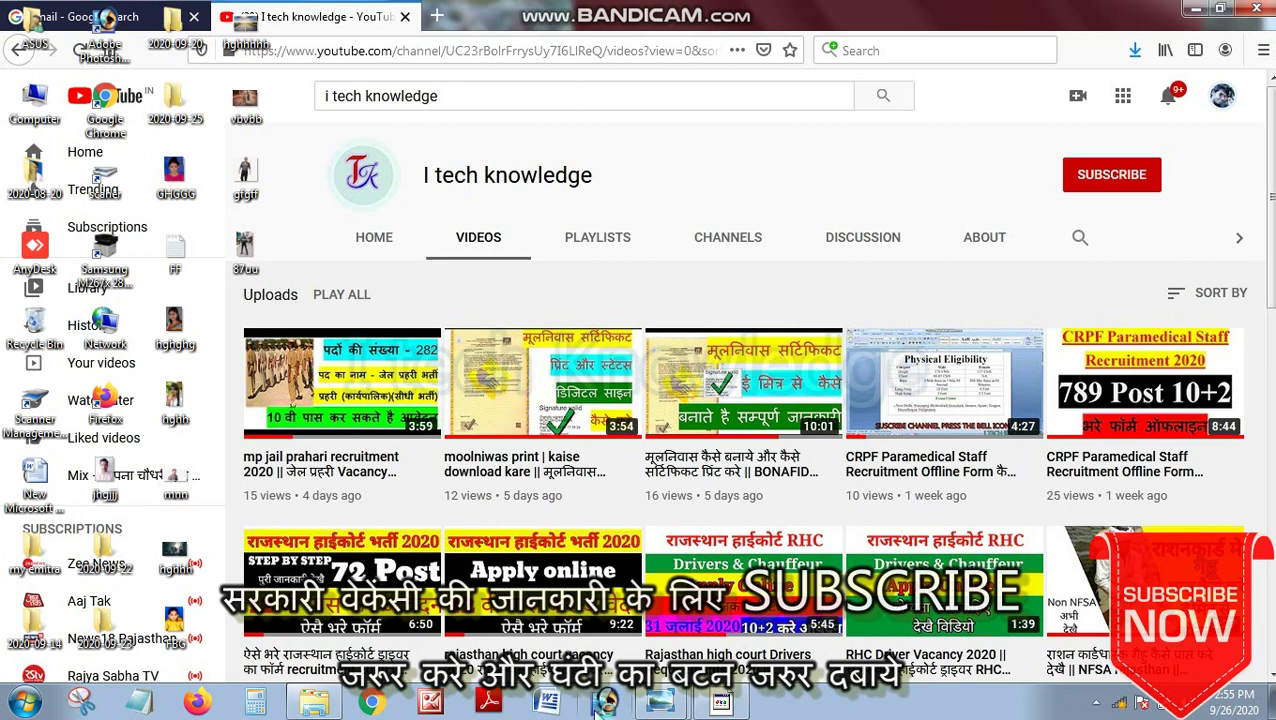
click(604, 703)
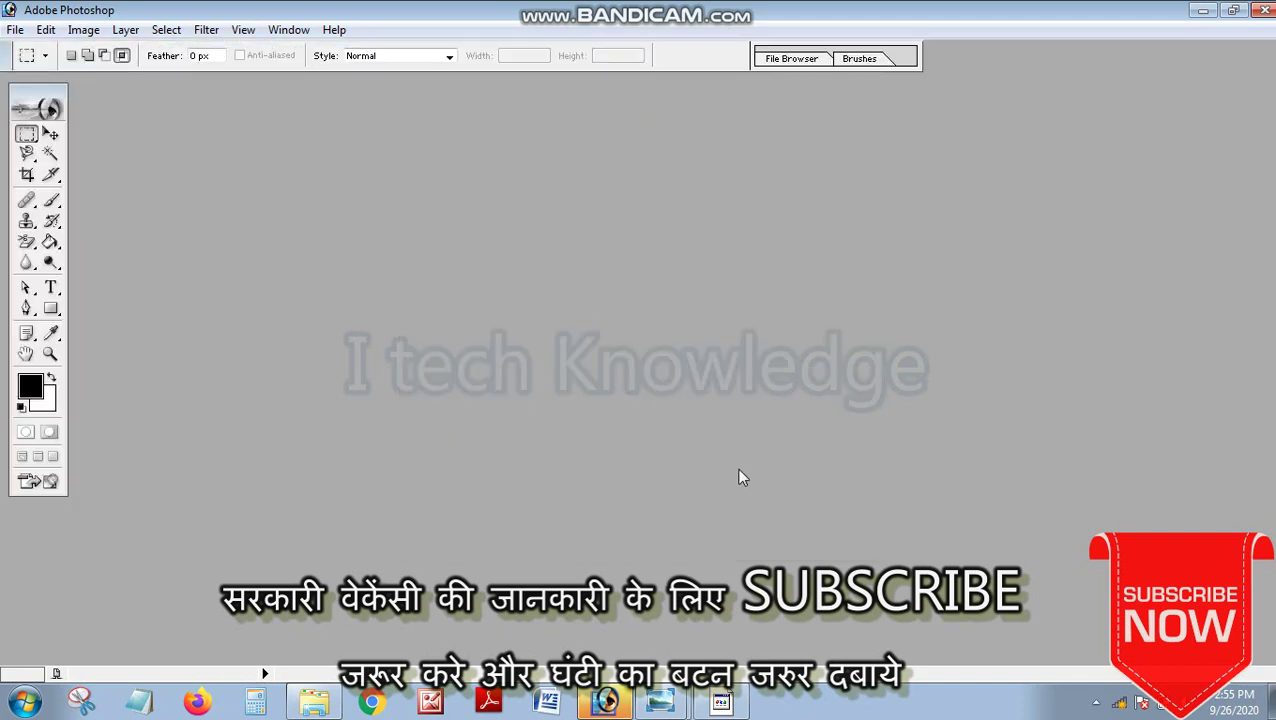
Open the photo 87uu.jpg of the plaid-shirted man in Photoshop
click(15, 30)
click(40, 72)
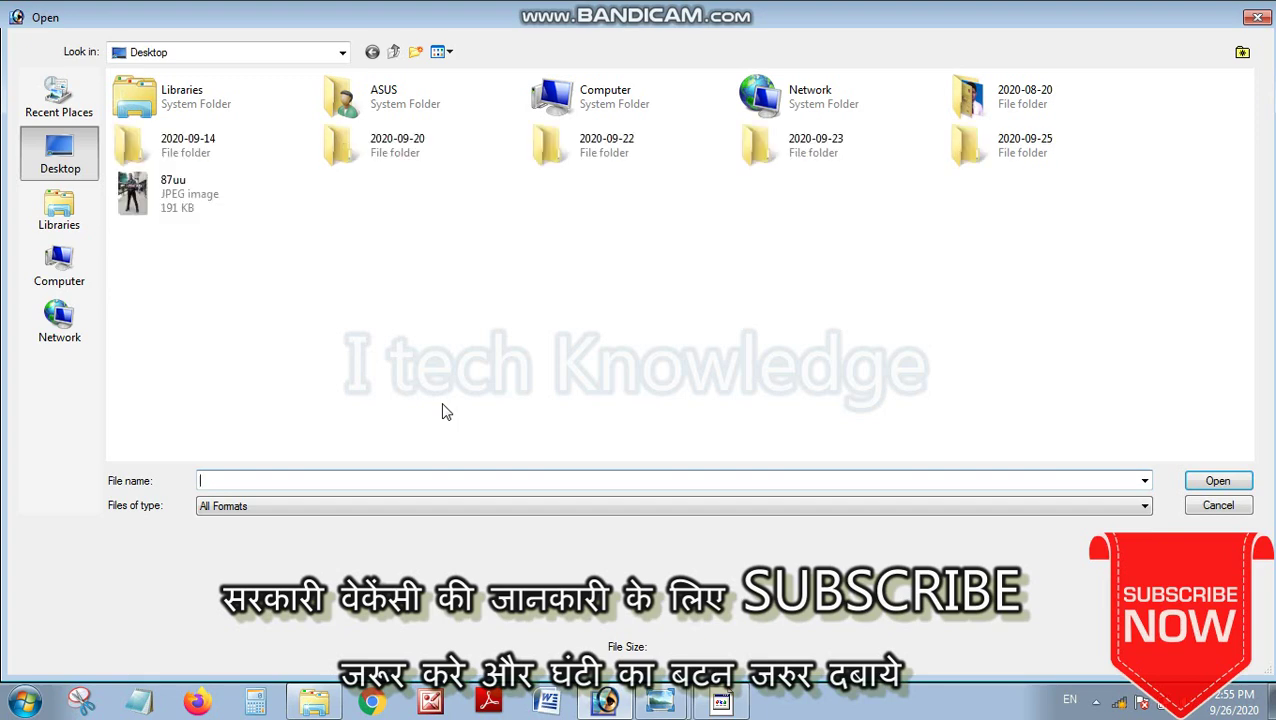
double_click(145, 195)
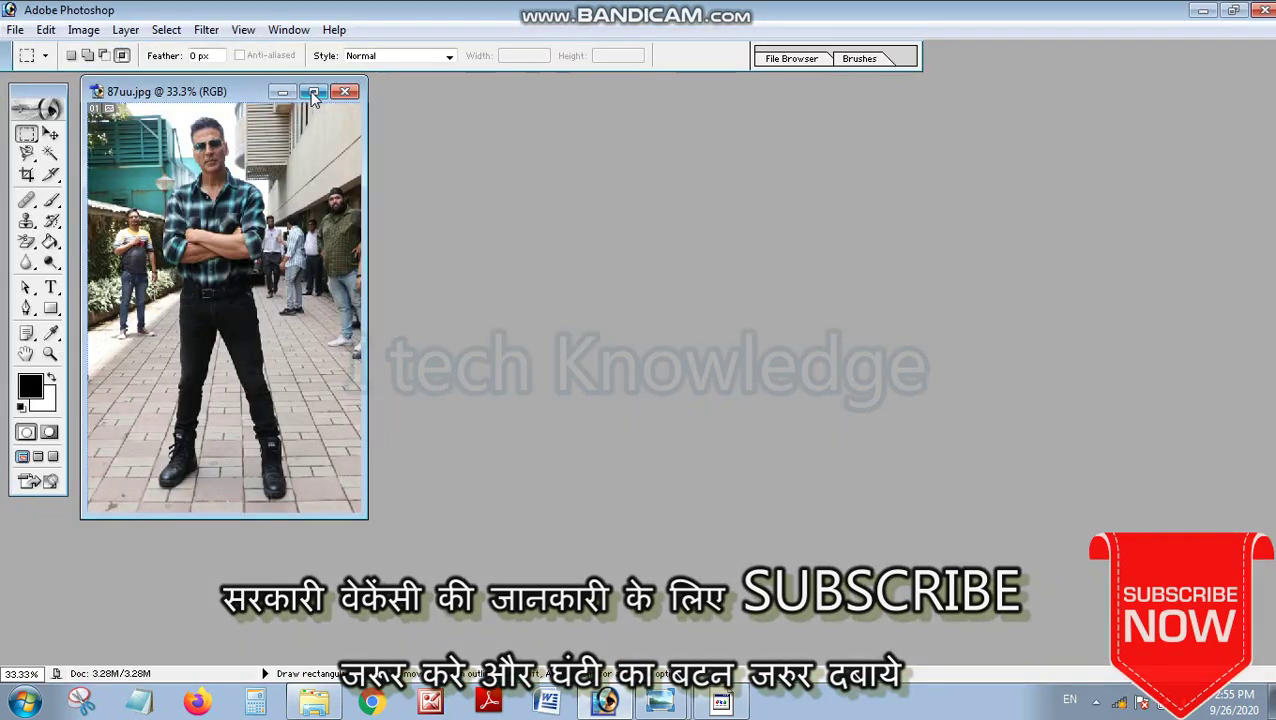
Maximize the 87uu.jpg window and fit the whole photo on screen at 41.3%
click(313, 91)
key(ctrl+0)
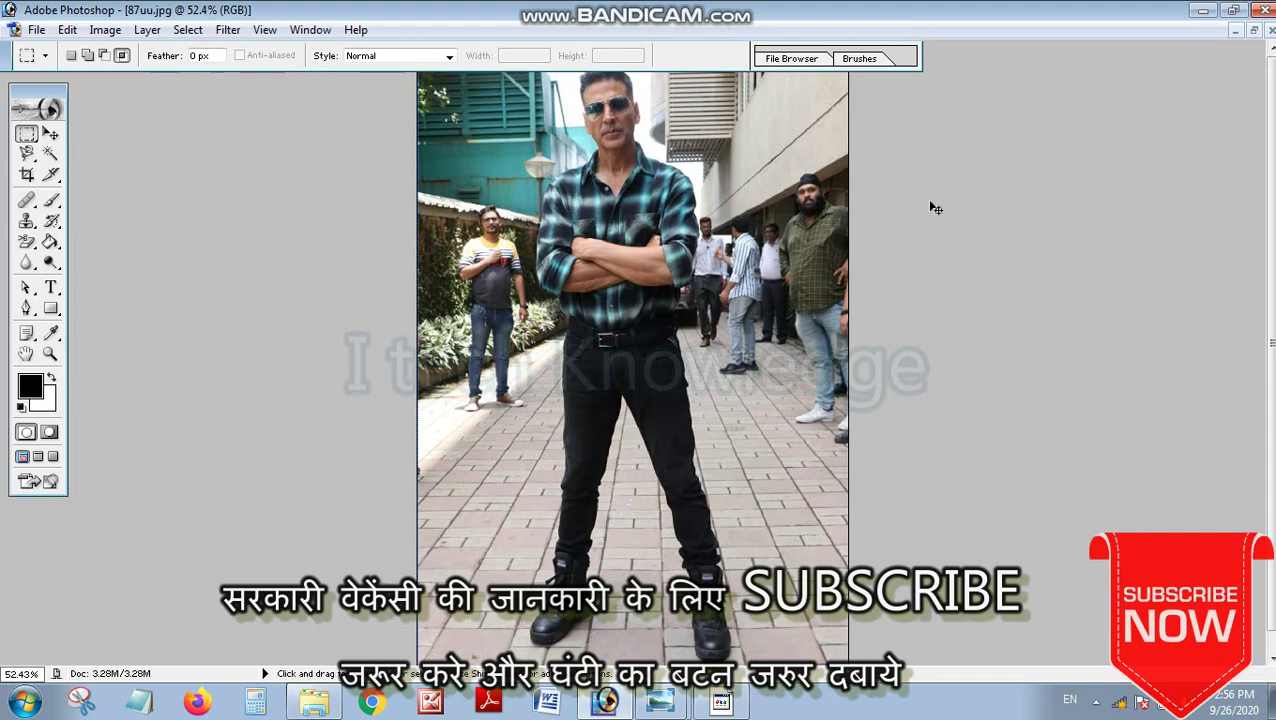
key(ctrl+minus)
key(ctrl+minus)
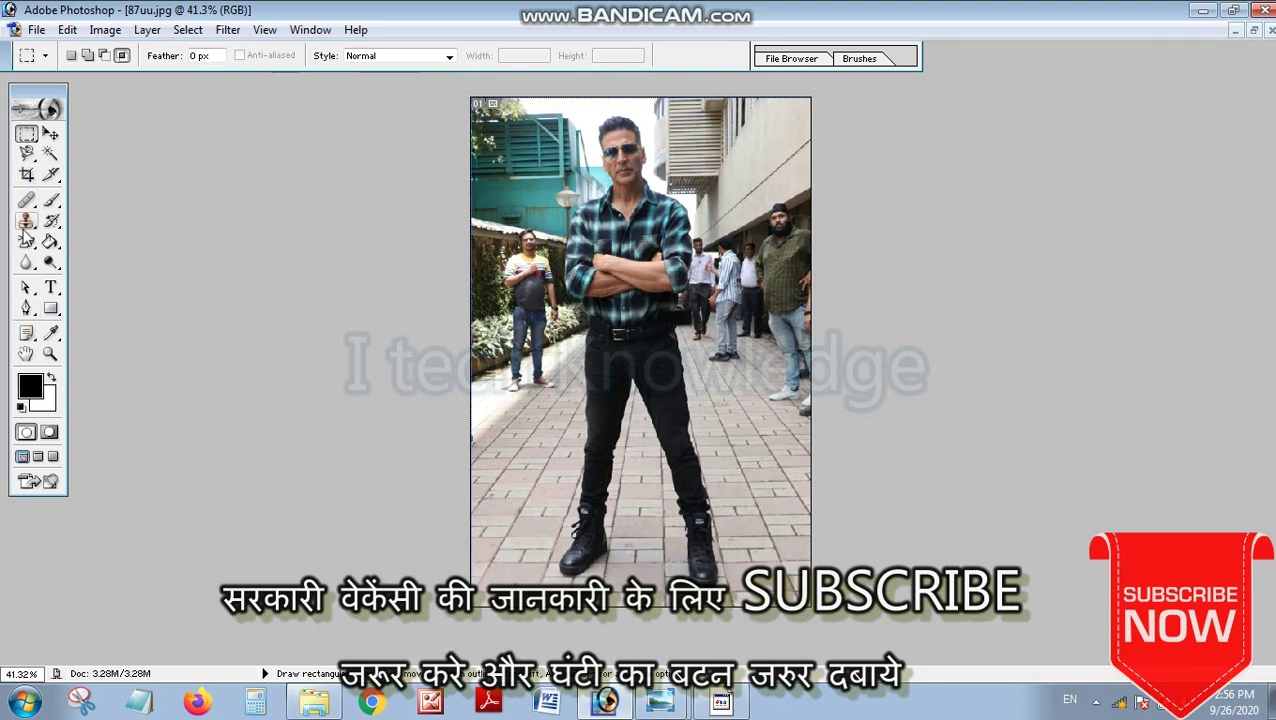
click(26, 155)
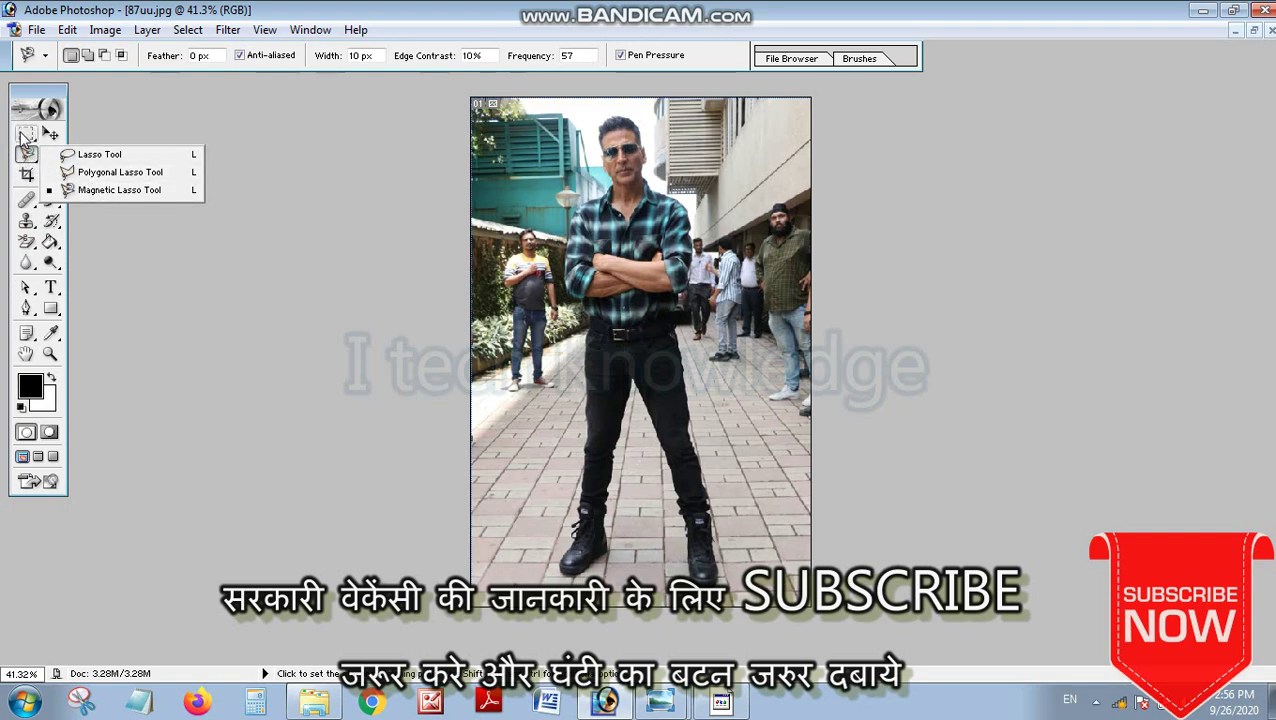
Trace a closed magnetic lasso outline around the man from shoulder to belt and face
click(101, 177)
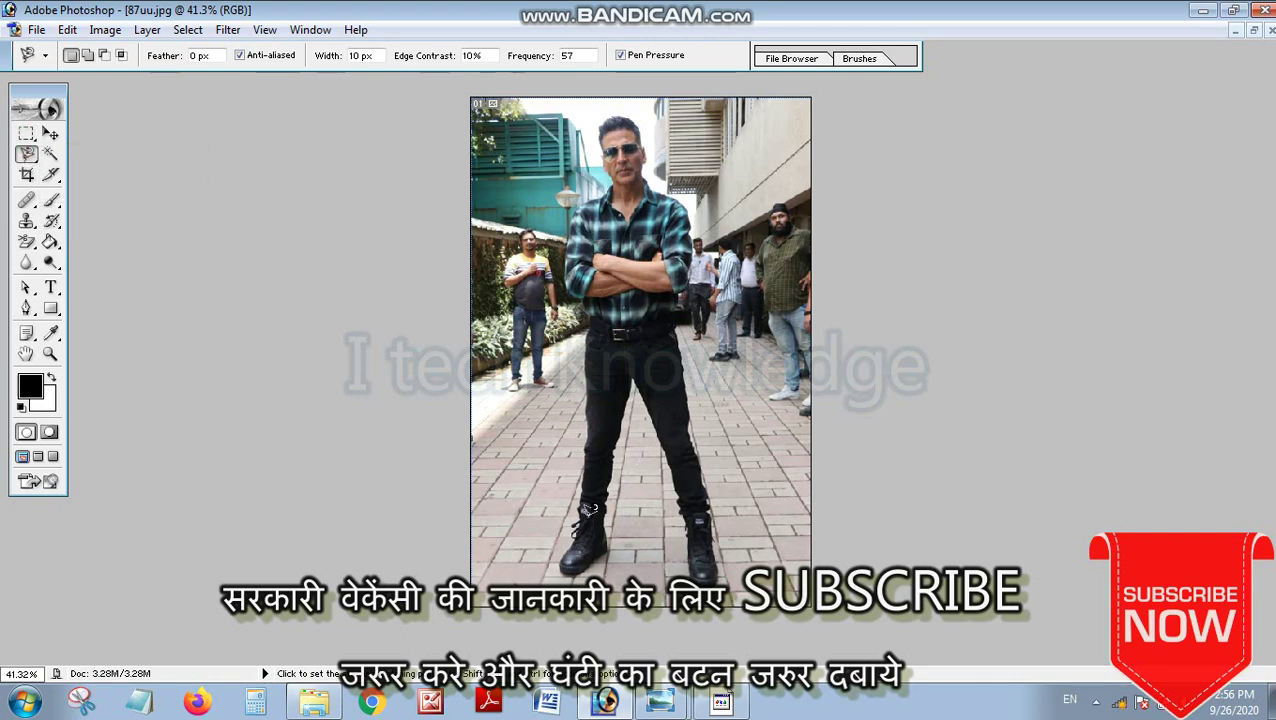
click(579, 210)
click(580, 206)
click(593, 320)
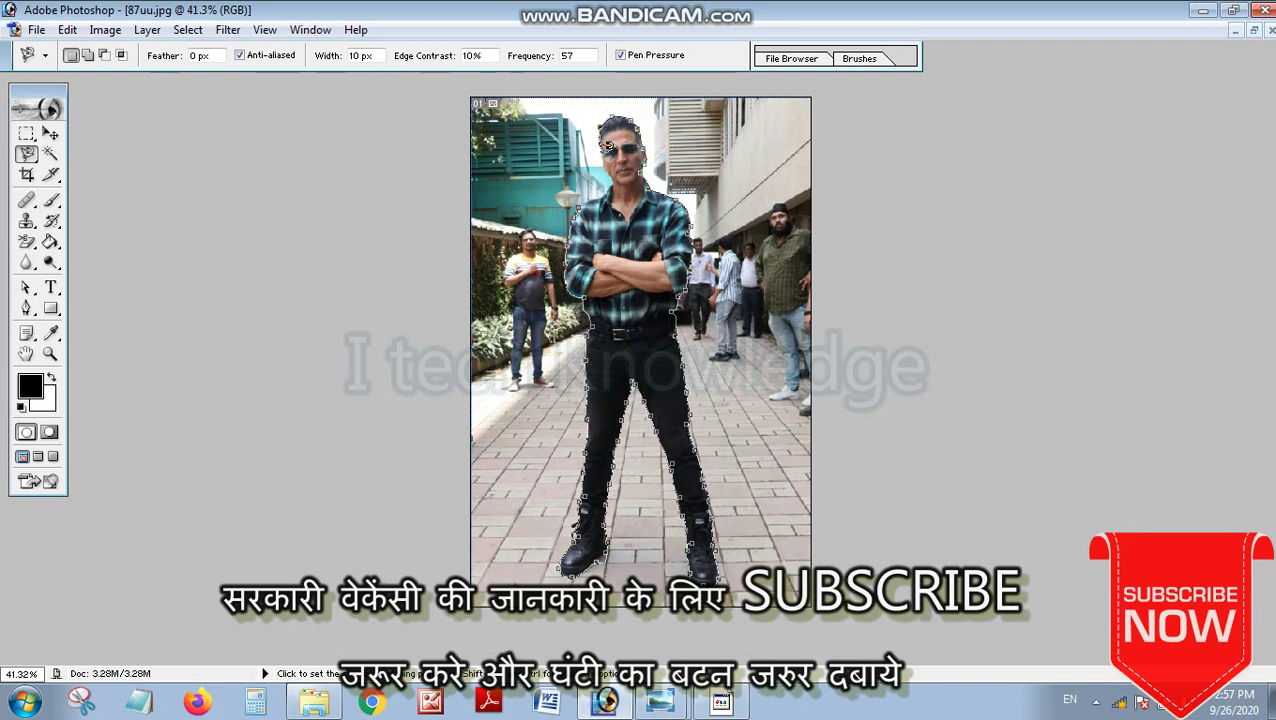
click(605, 175)
click(580, 200)
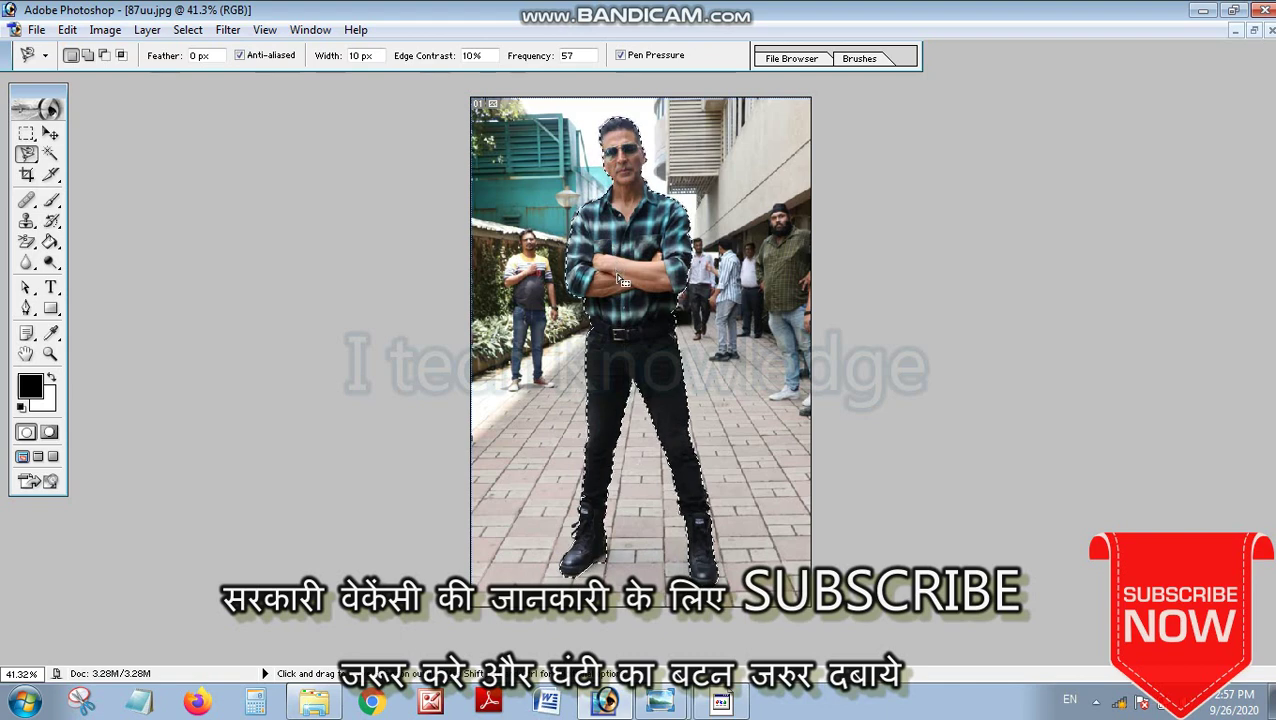
key(ctrl+plus)
key(ctrl+plus)
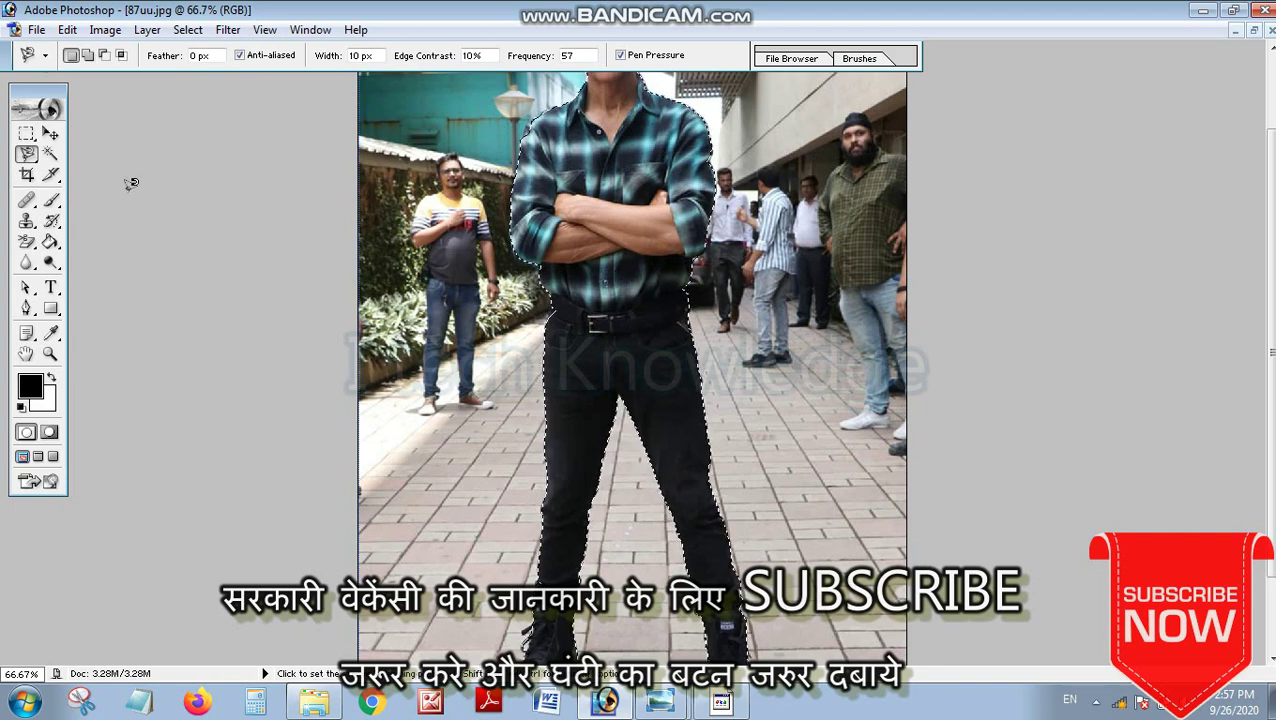
click(36, 29)
Open the road photo hghhhhh.JPG, maximized and fitted to the screen
click(54, 76)
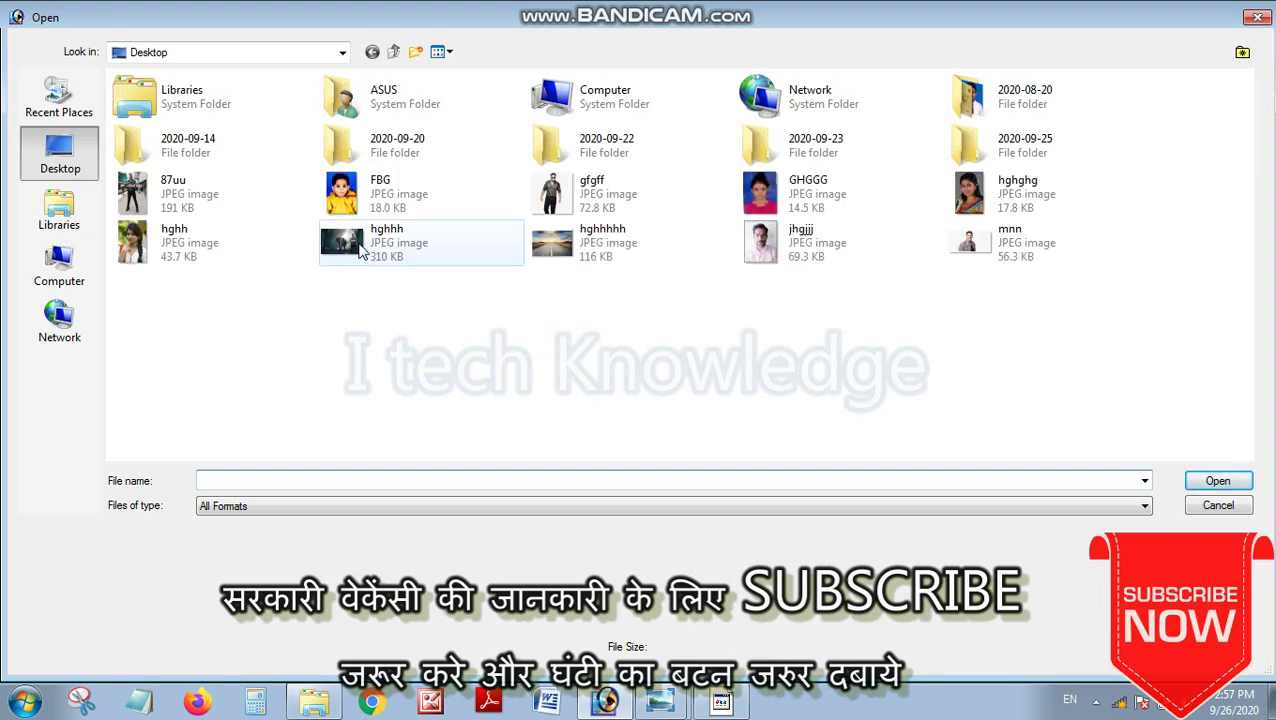
double_click(588, 256)
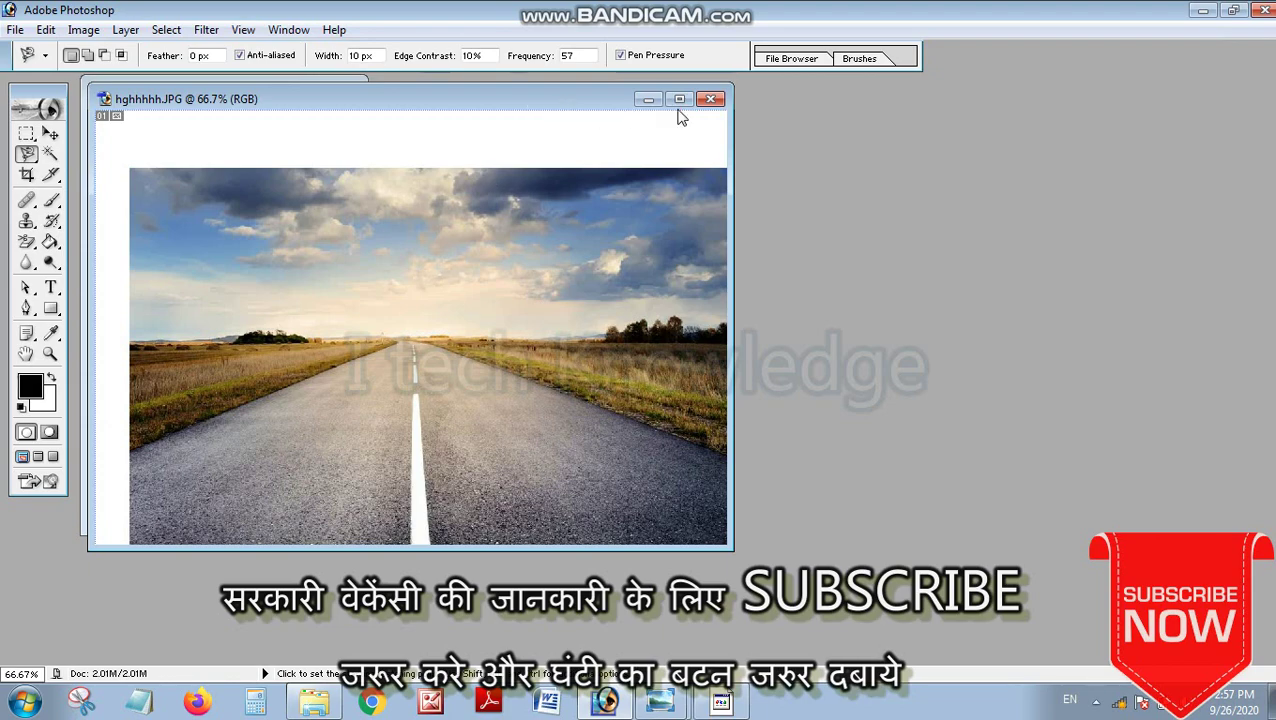
click(679, 99)
key(ctrl+0)
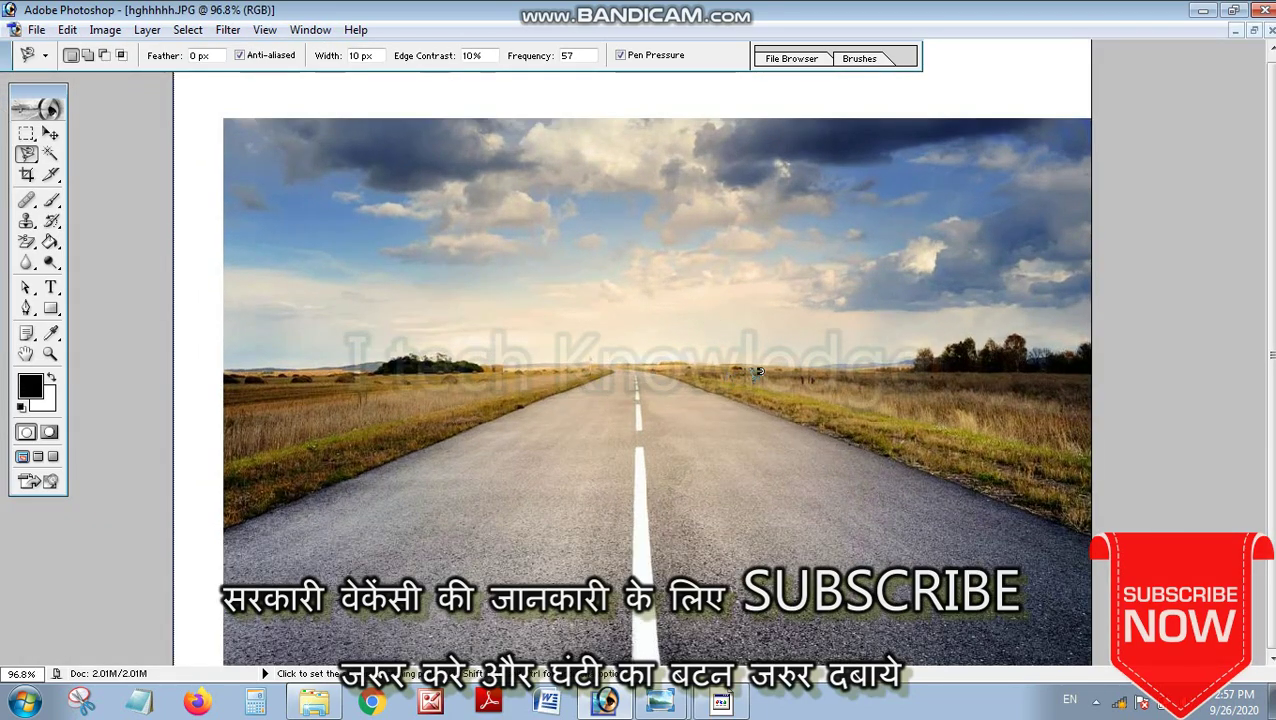
Paste the cut-out man onto the road as Layer 1 and clear the stray lasso outline
key(ctrl+v)
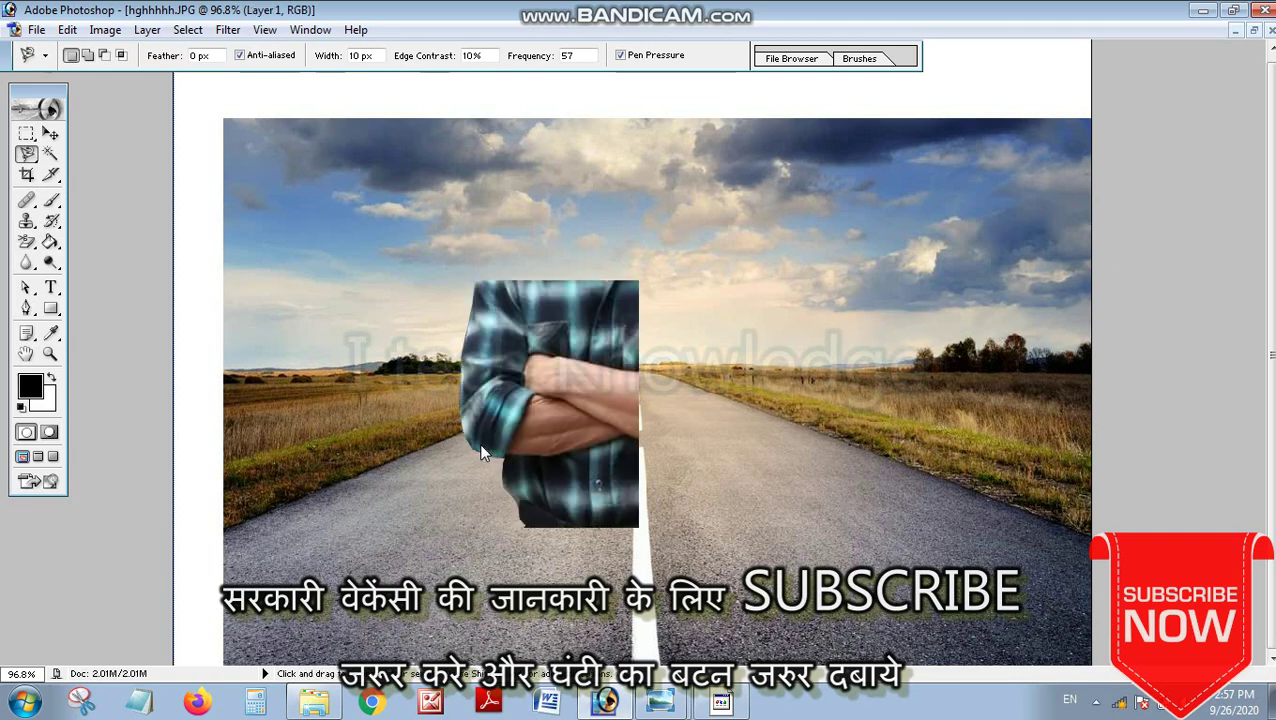
click(571, 317)
key(Escape)
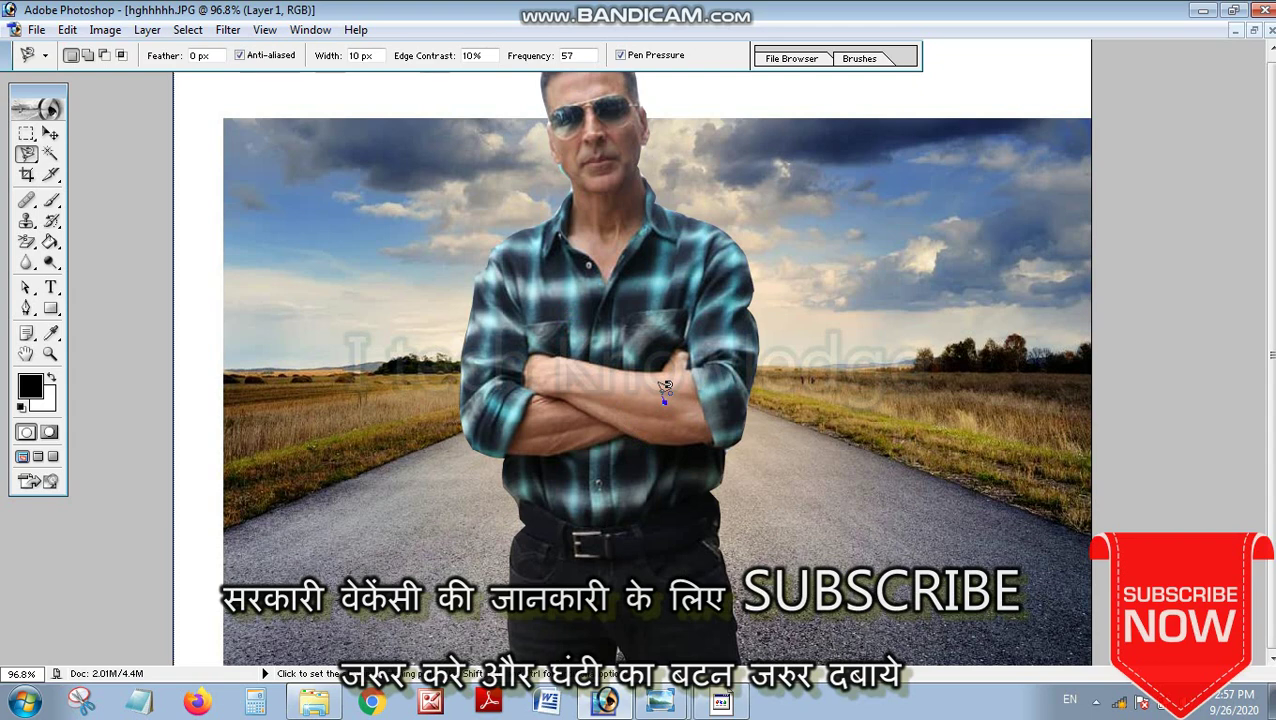
double_click(645, 335)
click(47, 136)
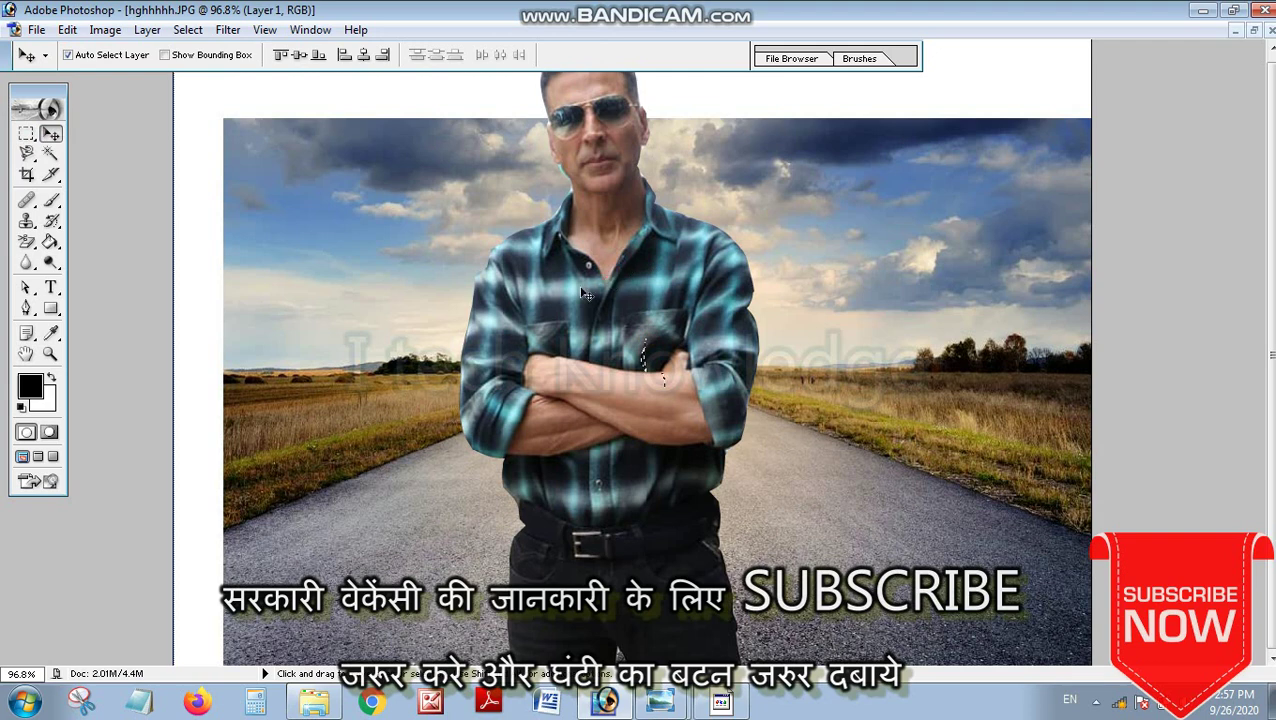
Apply a first free transform to the pasted shirt patch on Layer 1
key(ctrl+e)
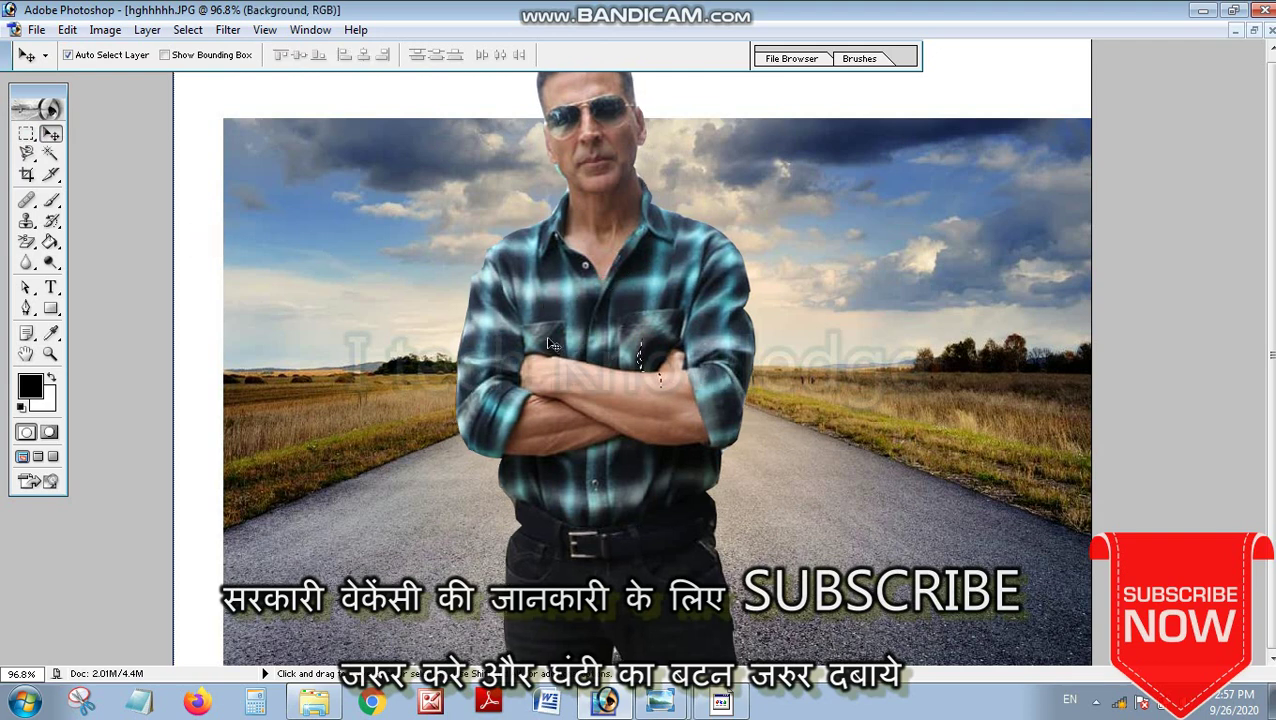
key(ctrl+t)
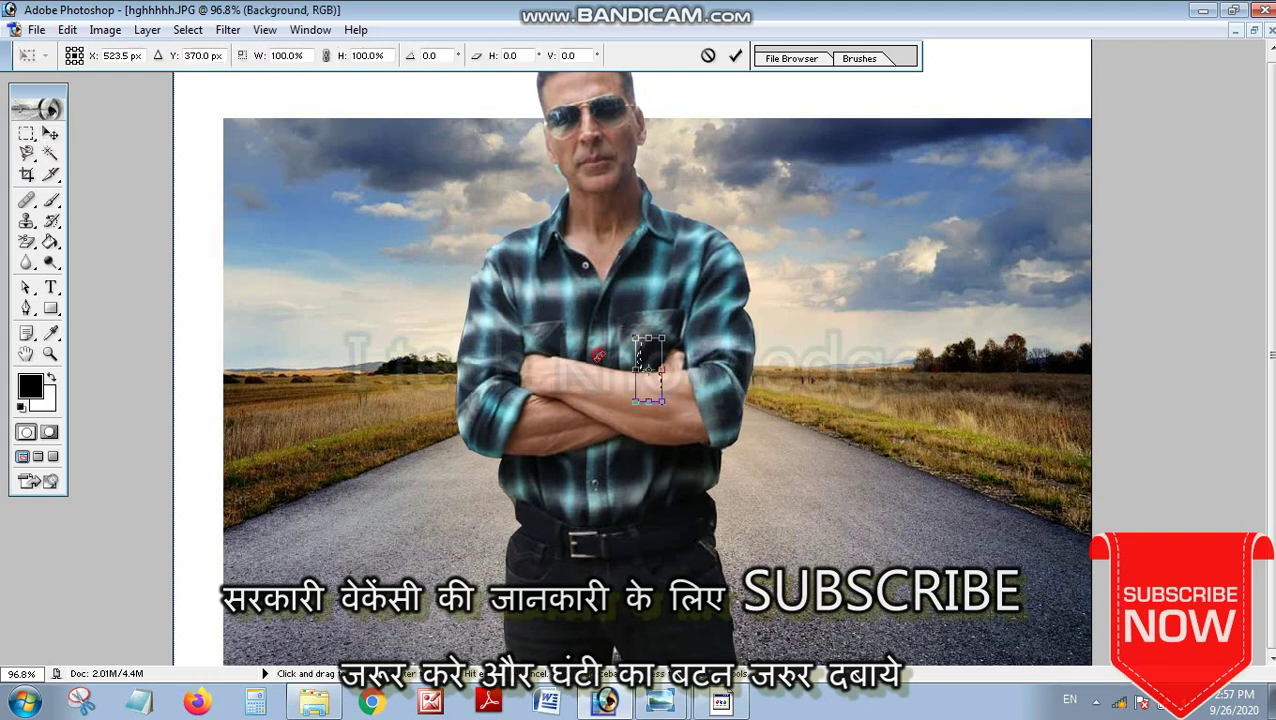
drag(662, 339, 741, 248)
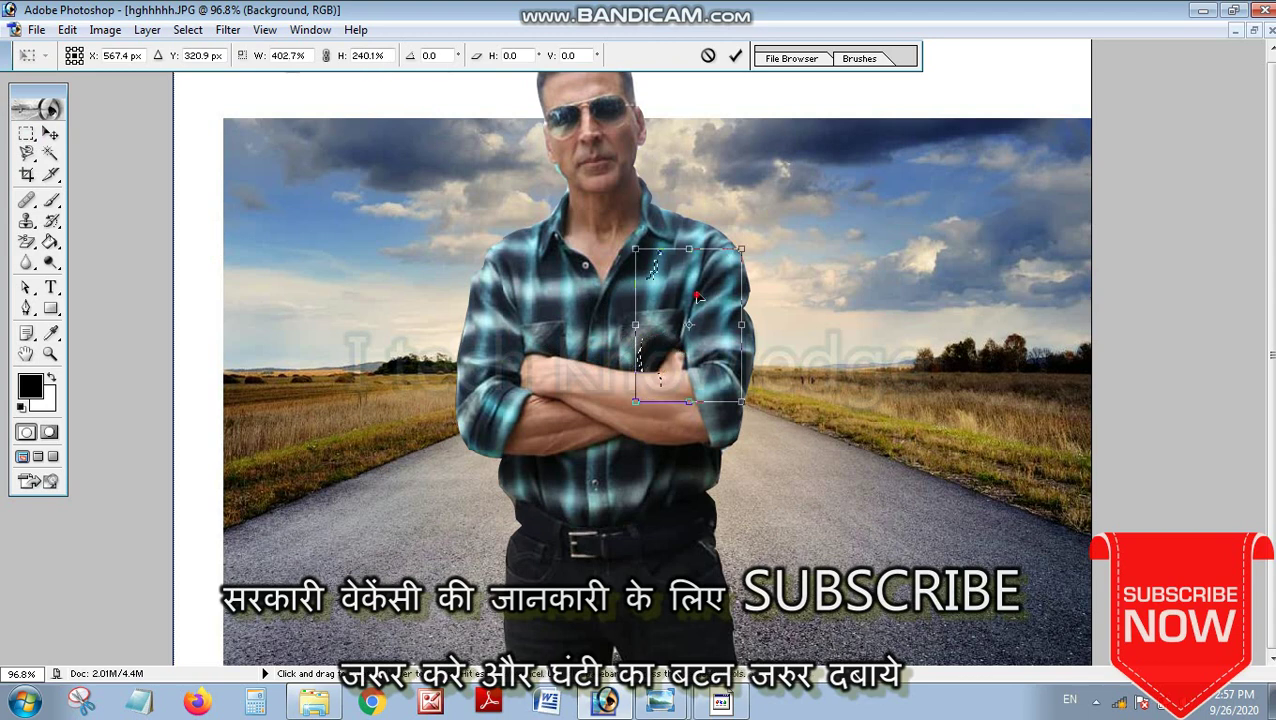
key(Return)
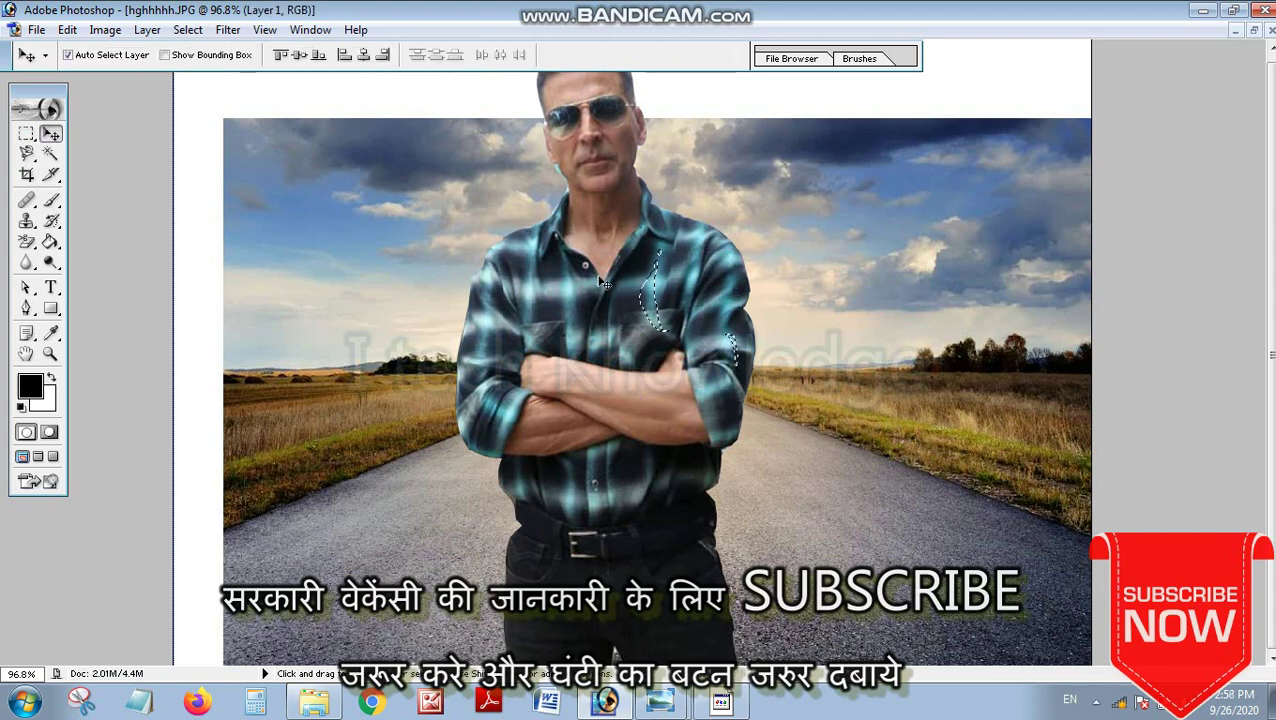
click(720, 700)
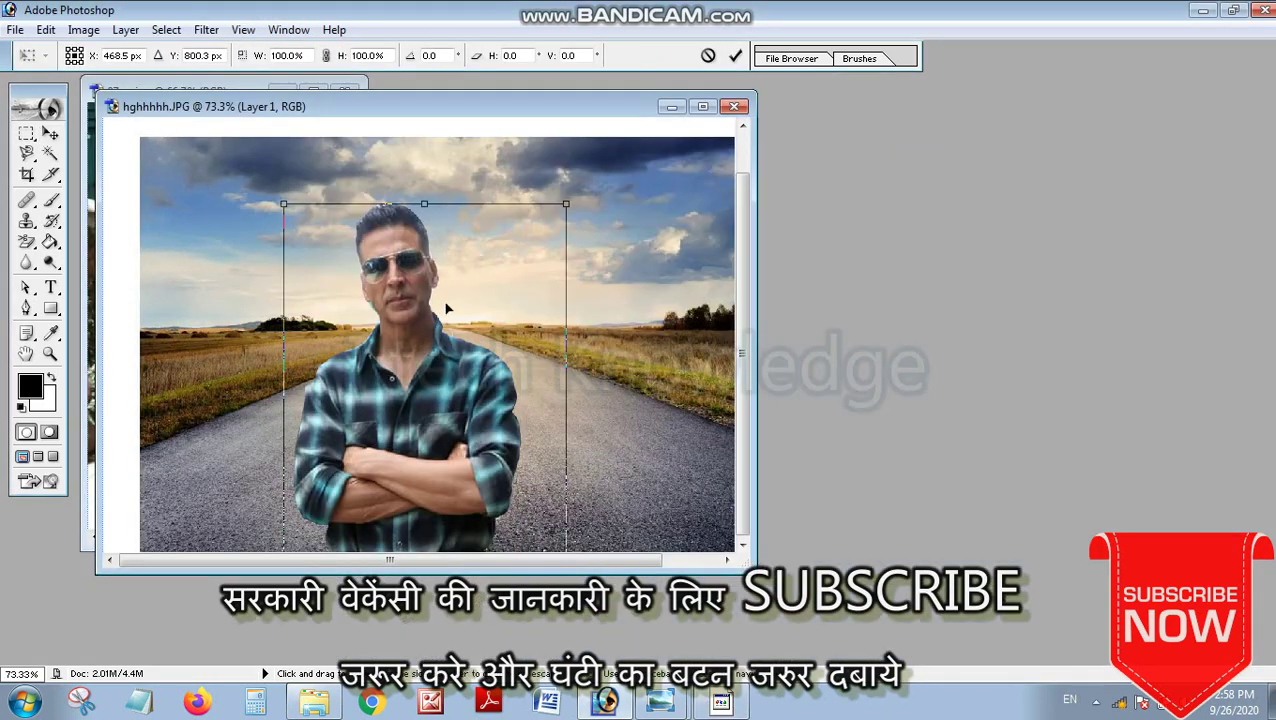
Scale the man to about 49.5% by 44.5% and place him on the road's right side
mouse_move(566, 206)
mouse_down()
mouse_move(471, 359)
mouse_move(672, 164)
mouse_move(673, 271)
mouse_up()
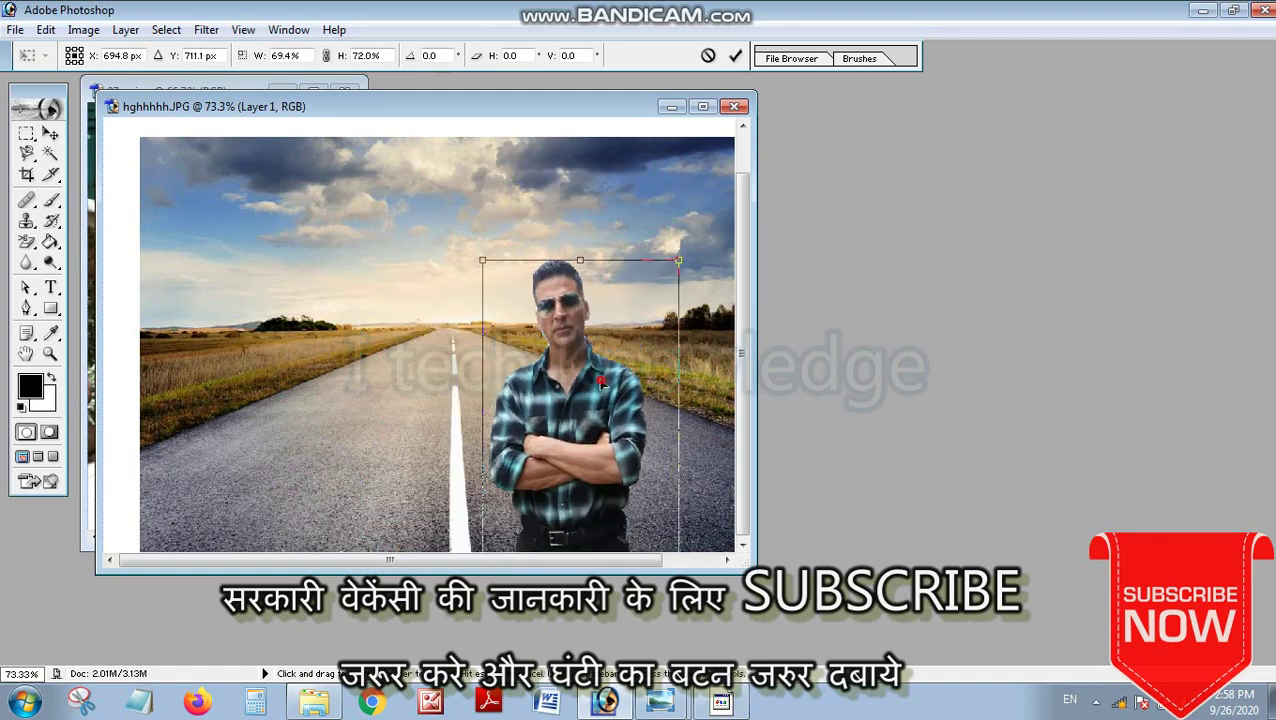
mouse_move(663, 266)
mouse_down()
mouse_move(675, 158)
mouse_move(672, 240)
mouse_move(618, 268)
mouse_move(640, 172)
mouse_up()
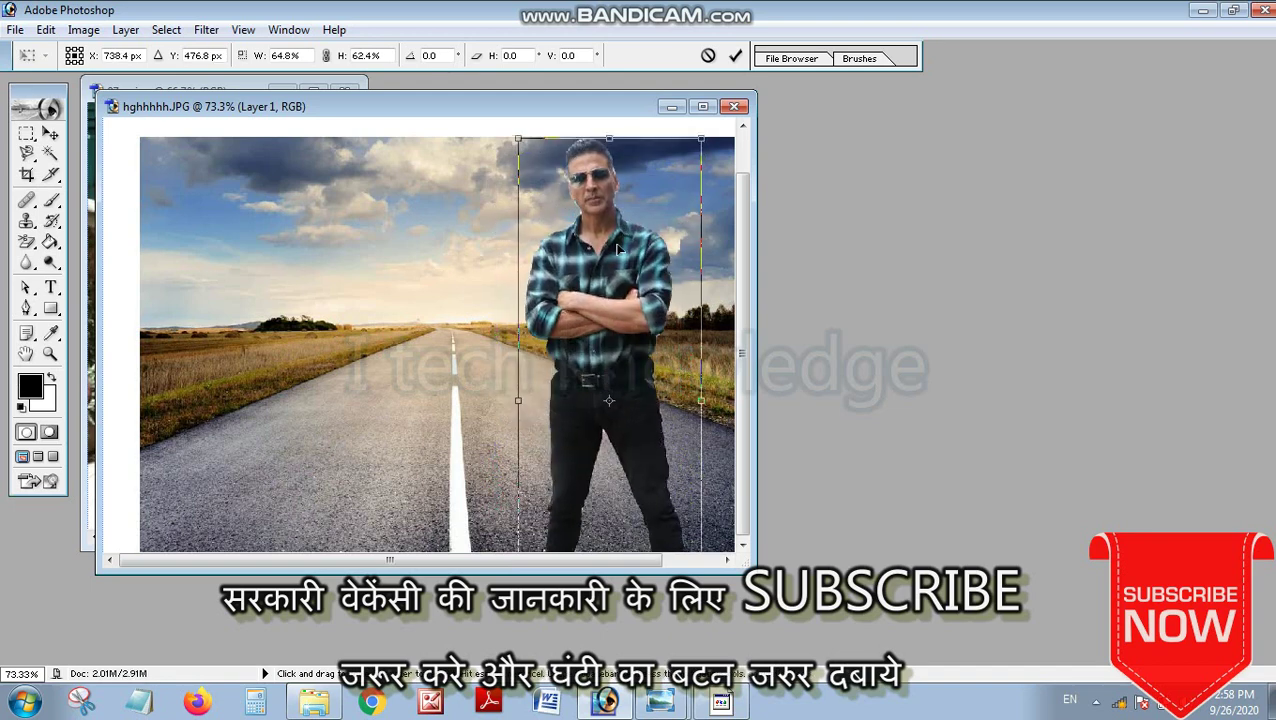
drag(688, 220, 650, 337)
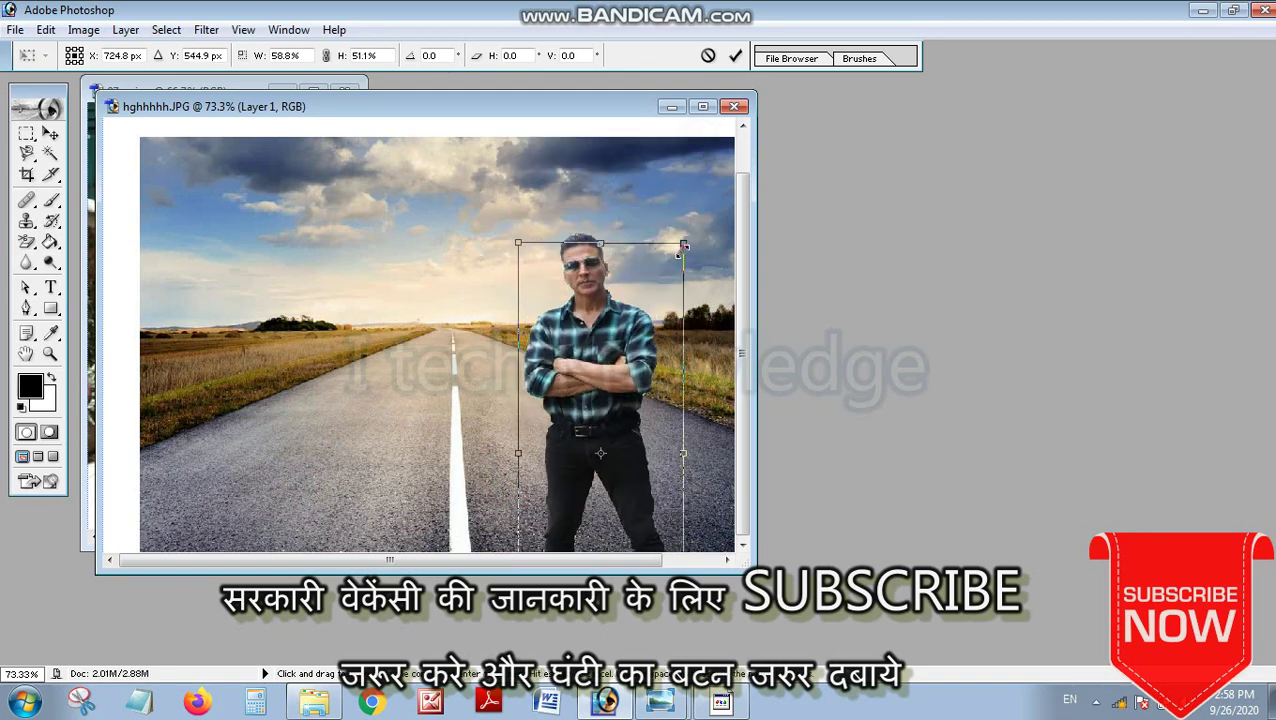
drag(585, 384, 612, 272)
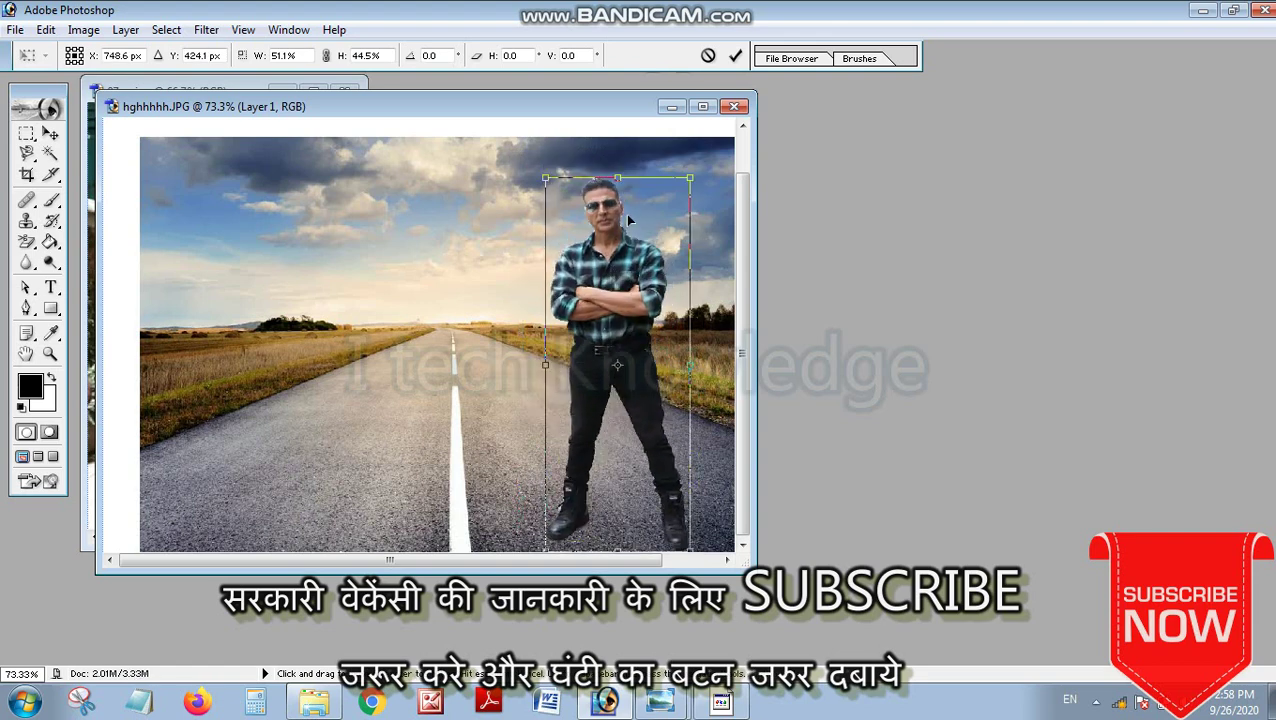
click(702, 106)
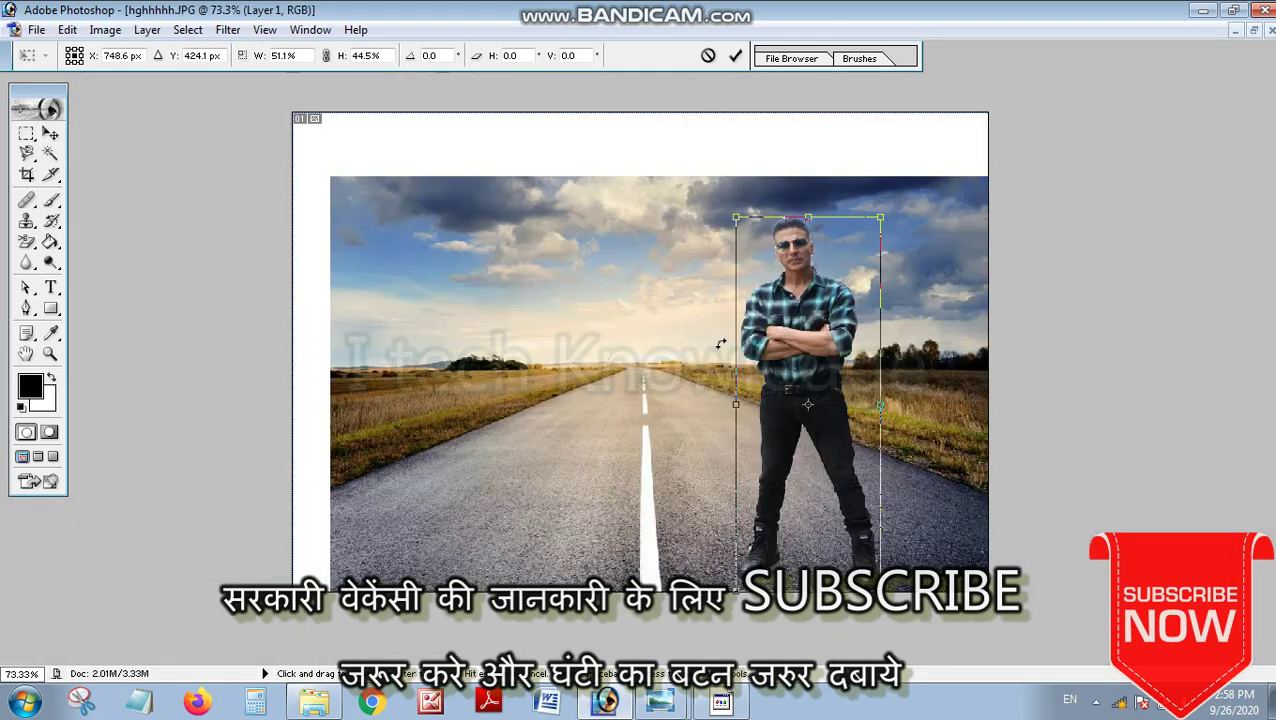
mouse_move(881, 217)
mouse_down()
mouse_move(853, 223)
mouse_move(876, 217)
mouse_up()
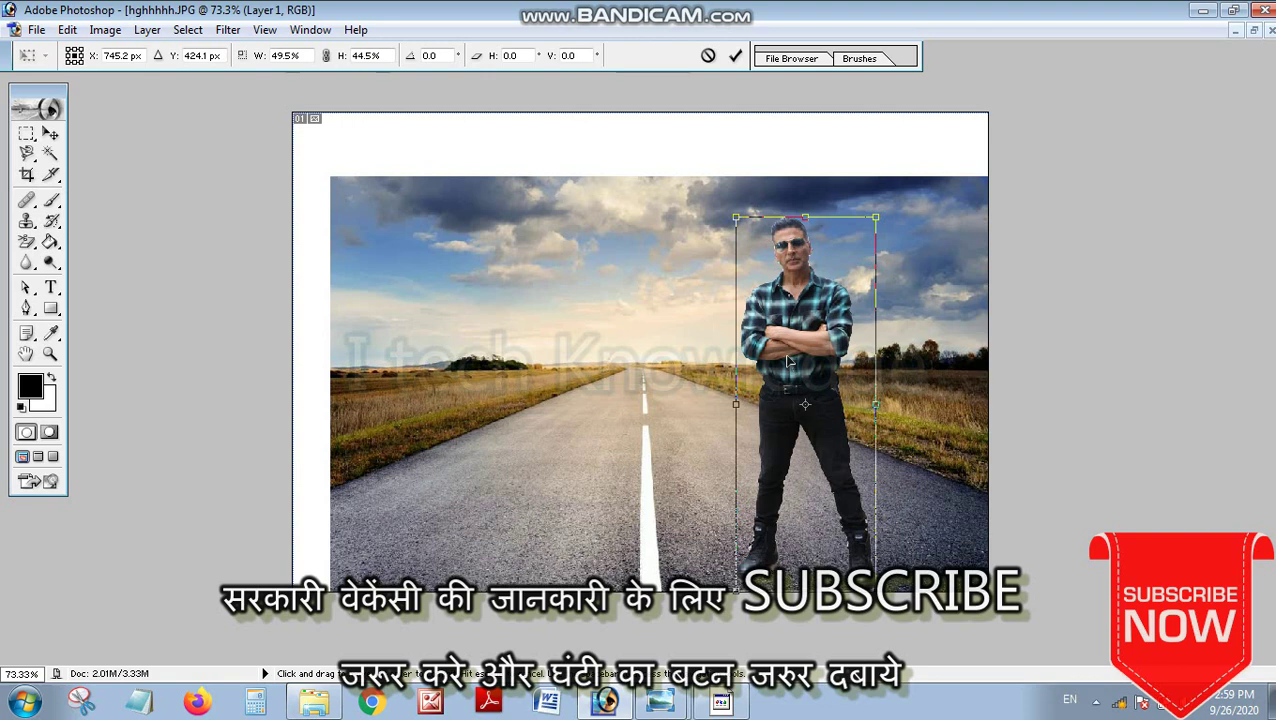
Commit the man's new size and position, then select the entire canvas
key(Return)
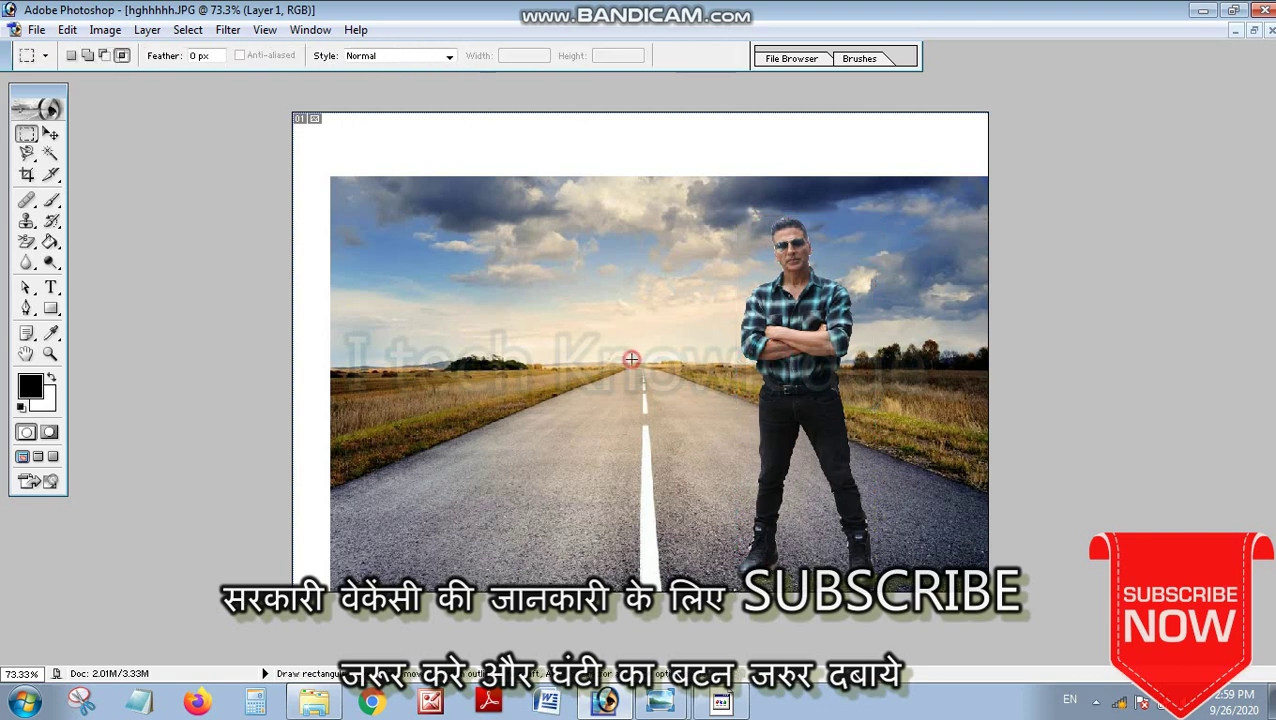
right_click(815, 364)
click(845, 366)
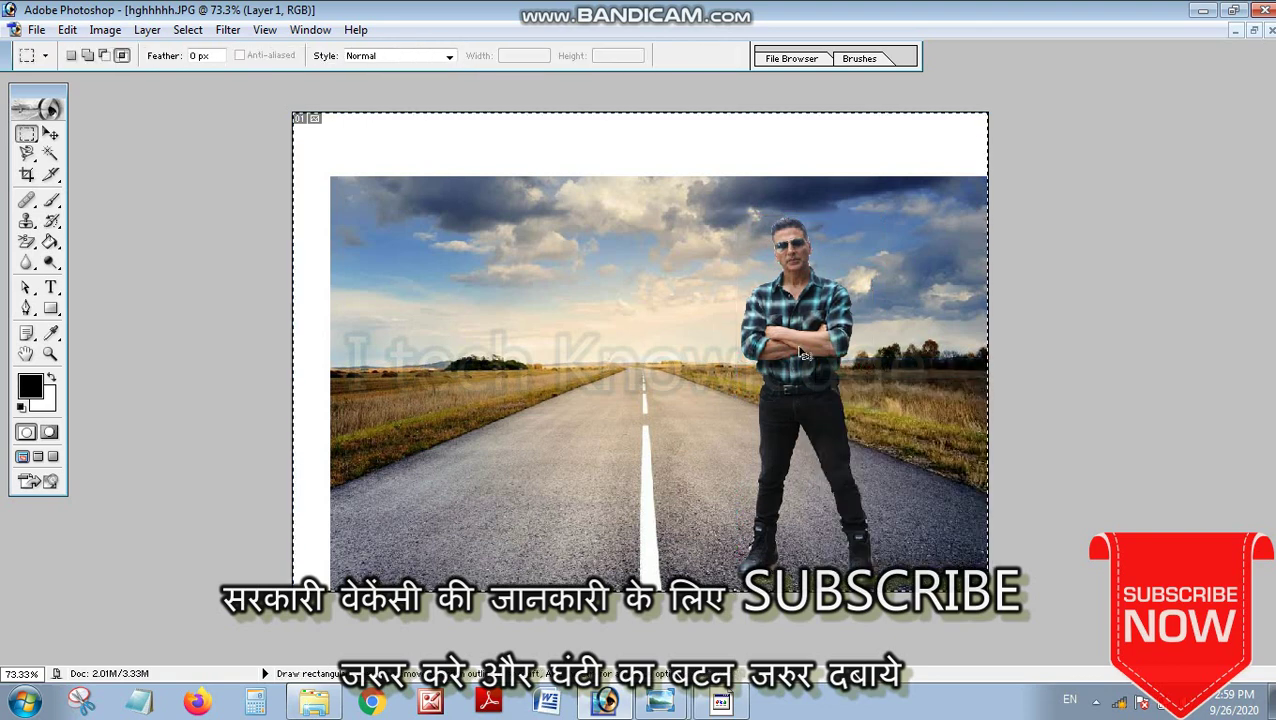
Apply a Curves adjustment raising the midpoint to output 138 to brighten midtones
key(ctrl+m)
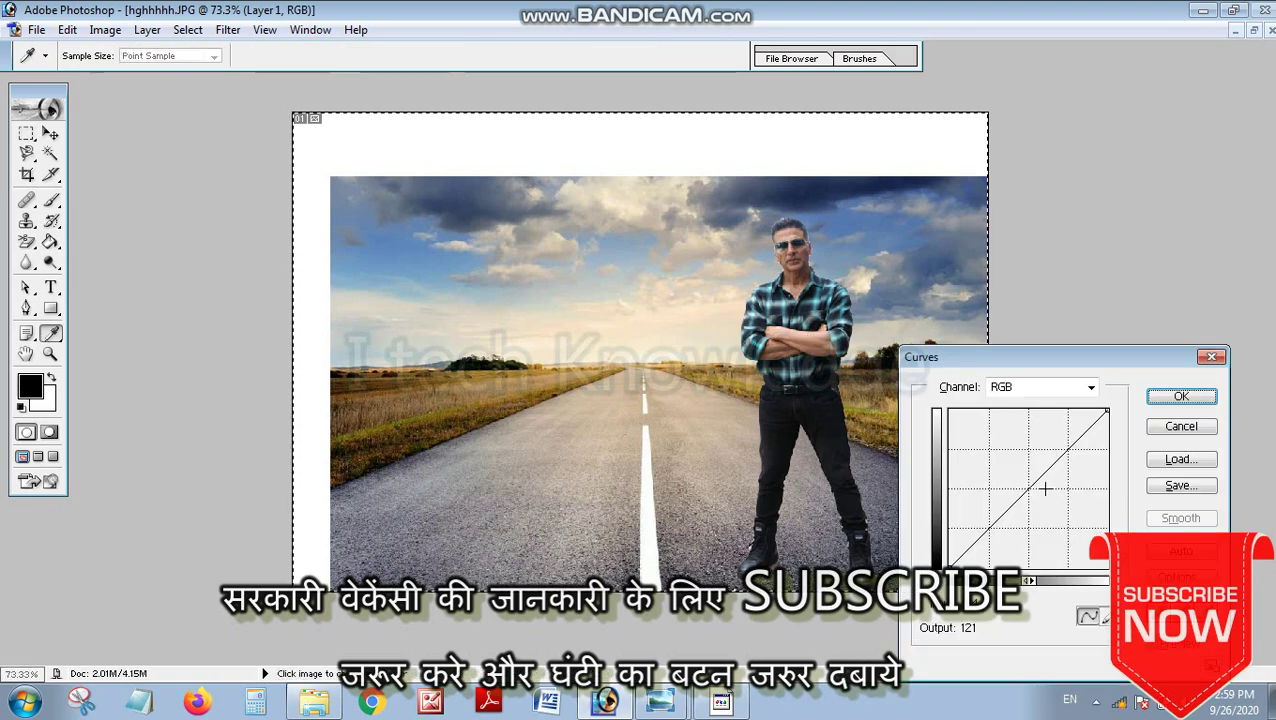
drag(1031, 486, 1022, 482)
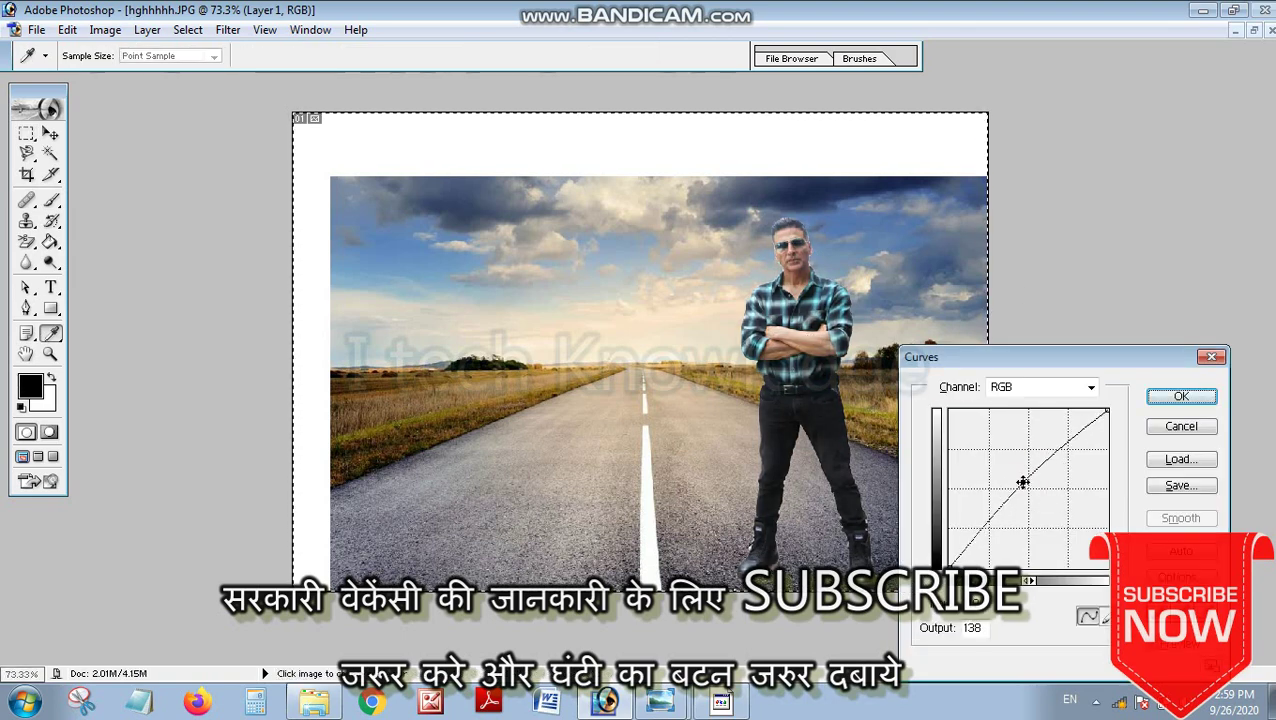
click(1175, 398)
key(m)
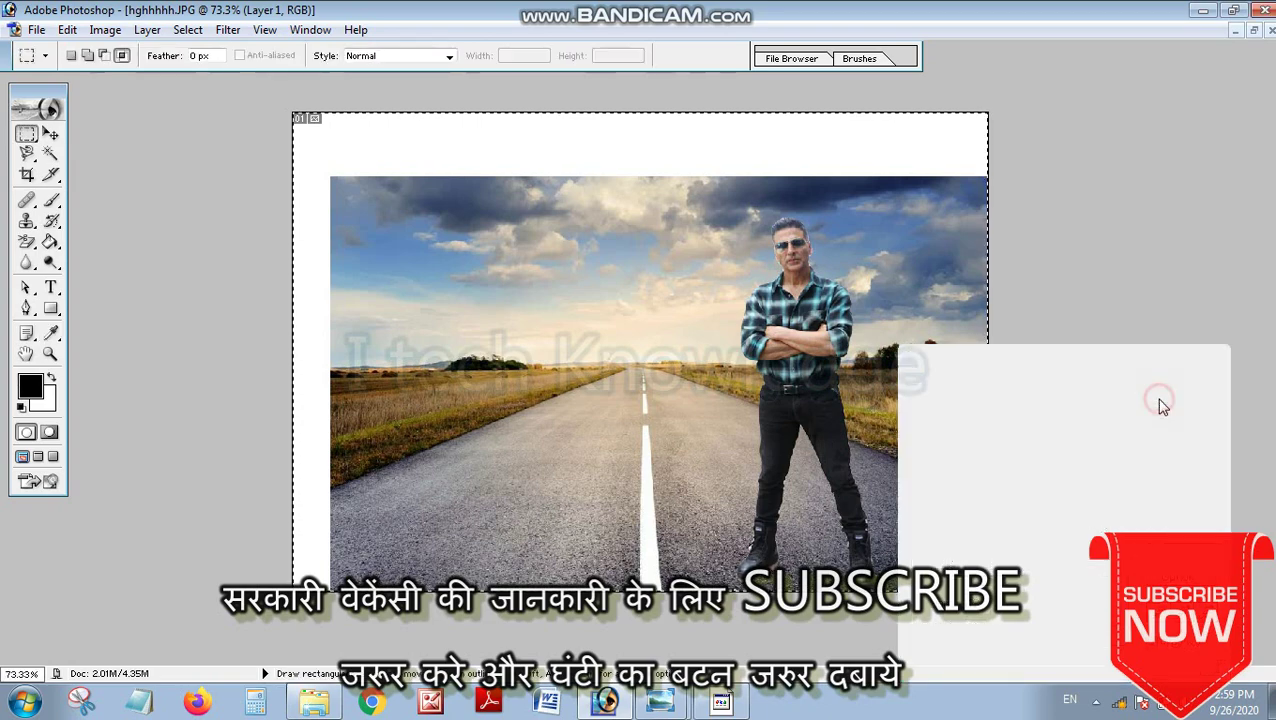
scroll(614, 365, down, 1)
scroll(620, 366, up, 4)
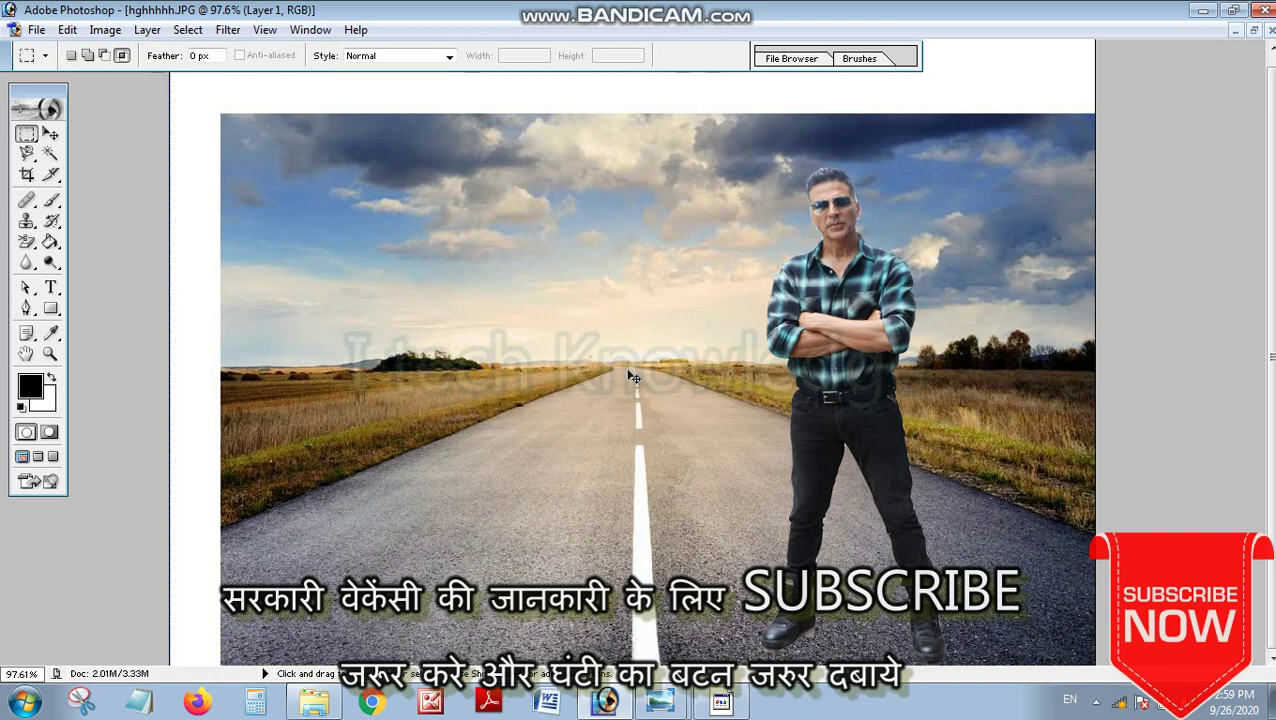
scroll(630, 376, up, 1)
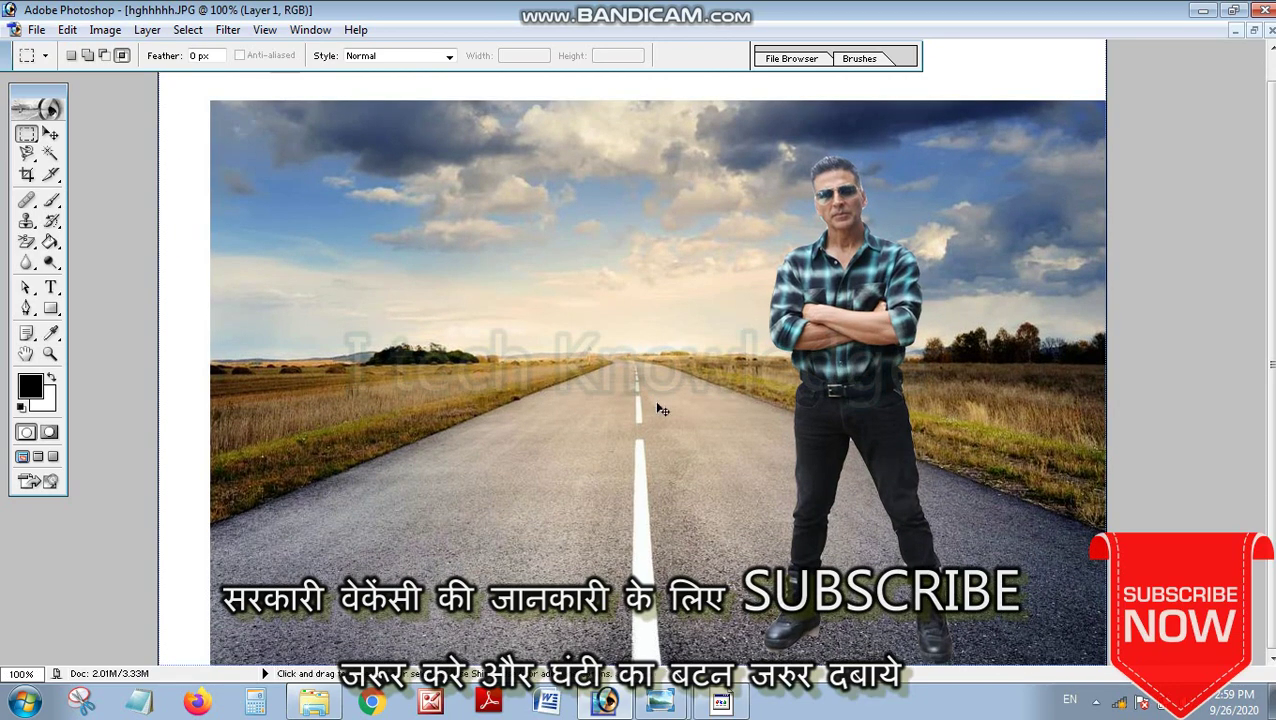
scroll(658, 406, up, 1)
scroll(661, 412, down, 1)
scroll(661, 412, up, 1)
scroll(720, 428, down, 2)
scroll(745, 436, down, 1)
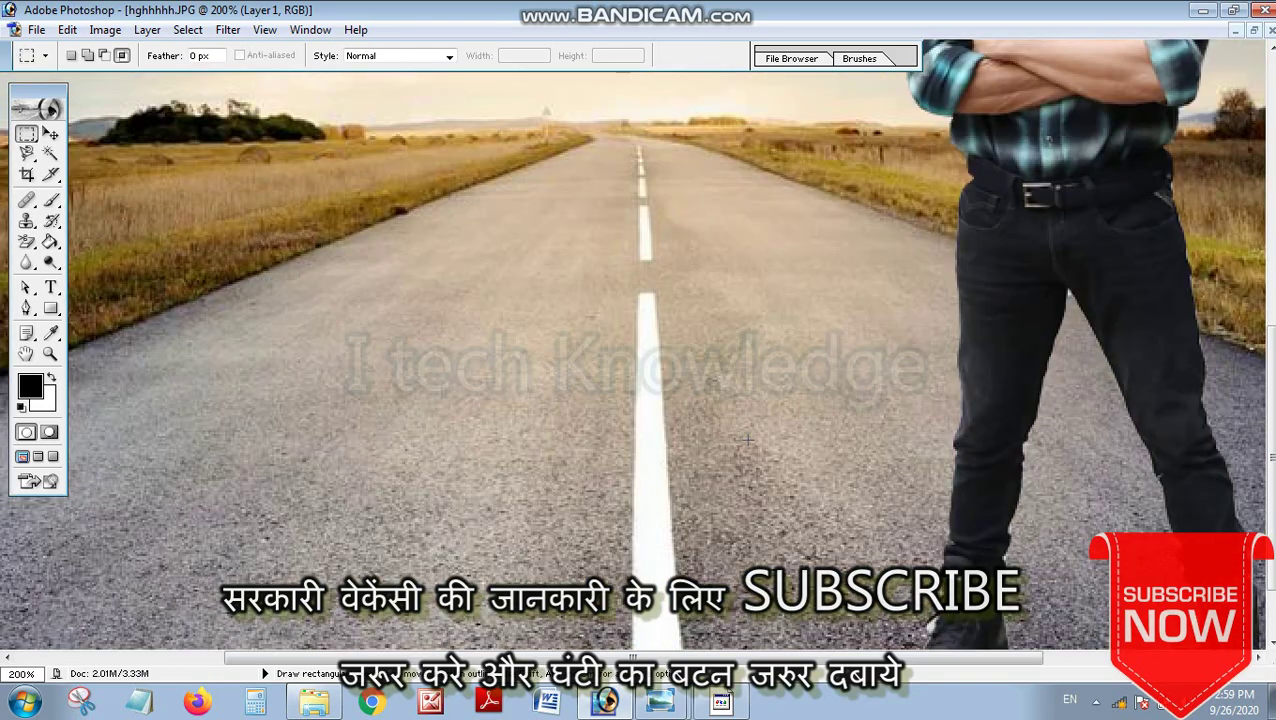
scroll(745, 436, up, 1)
scroll(744, 440, up, 2)
scroll(743, 445, down, 1)
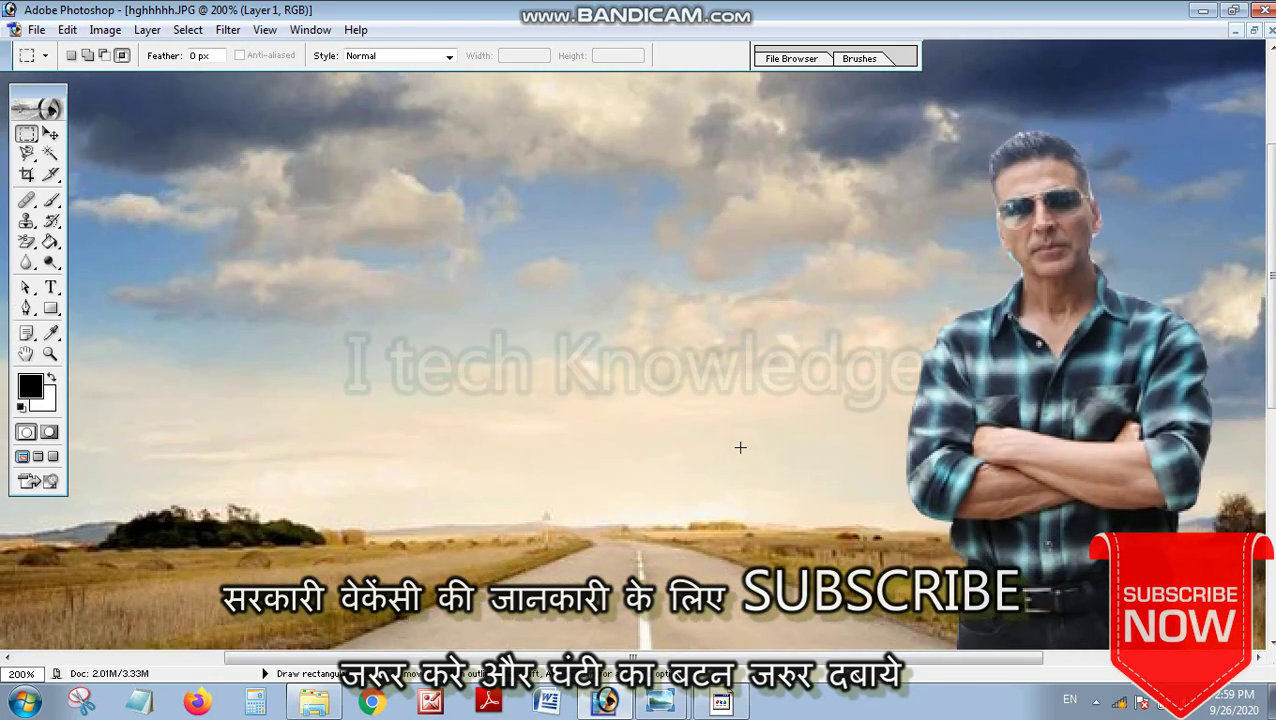
scroll(740, 447, down, 1)
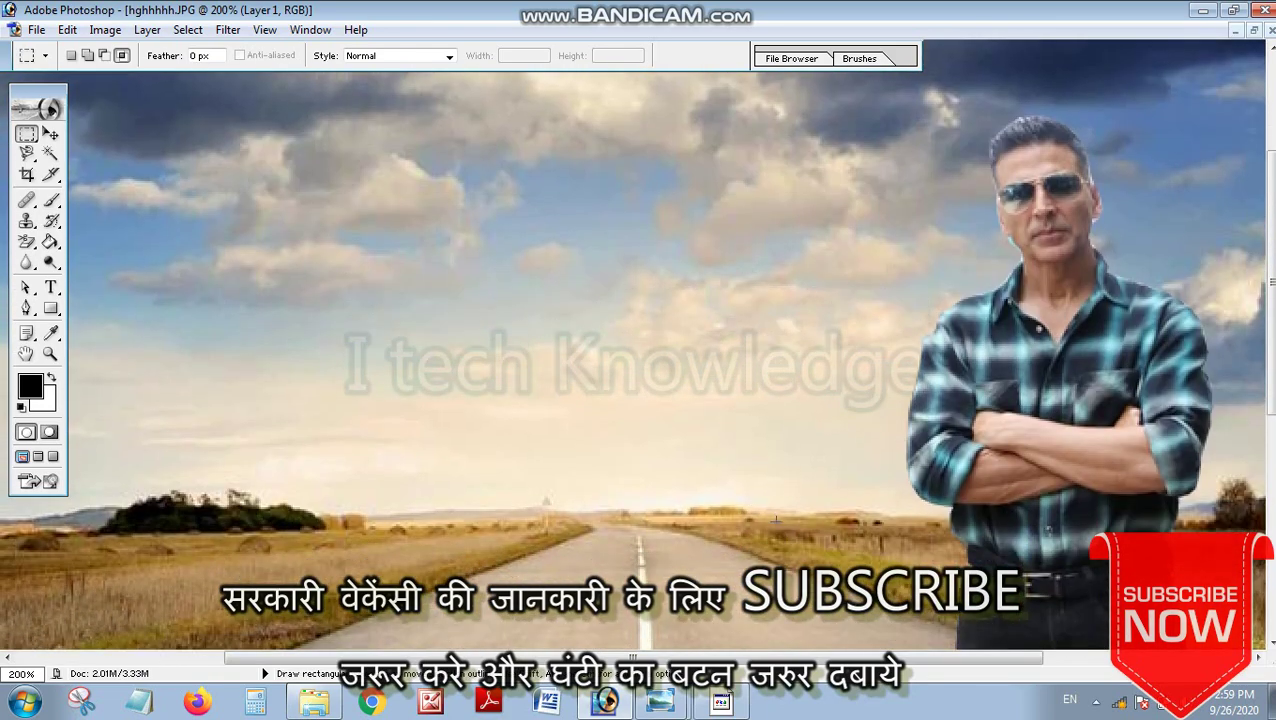